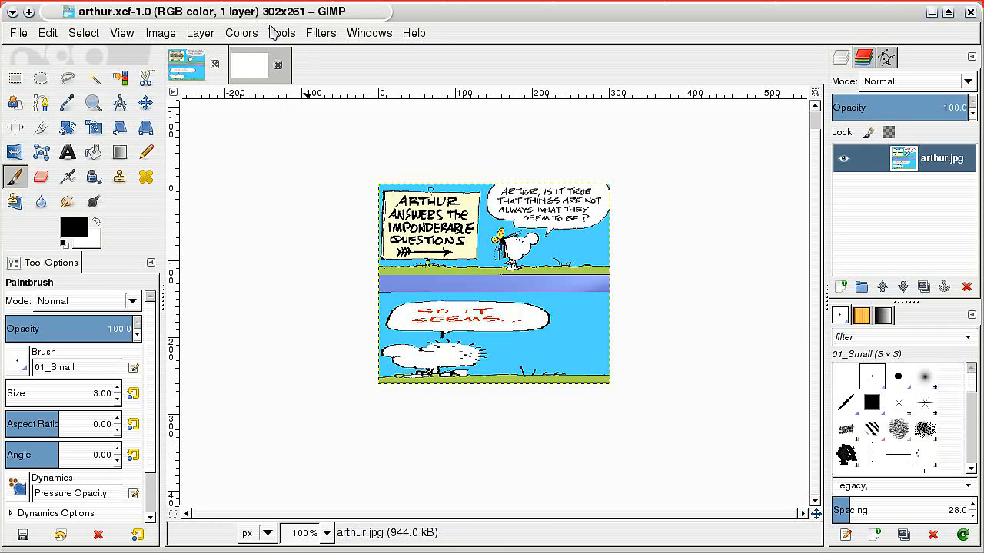
{"action": "mouse_move", "coordinate": [277, 27]}
{"action": "left_mouse_down"}
{"action": "mouse_move", "coordinate": [305, 28]}
{"action": "mouse_move", "coordinate": [309, 10]}
{"action": "mouse_move", "coordinate": [253, 10]}
{"action": "mouse_move", "coordinate": [278, 26]}
{"action": "left_mouse_up"}
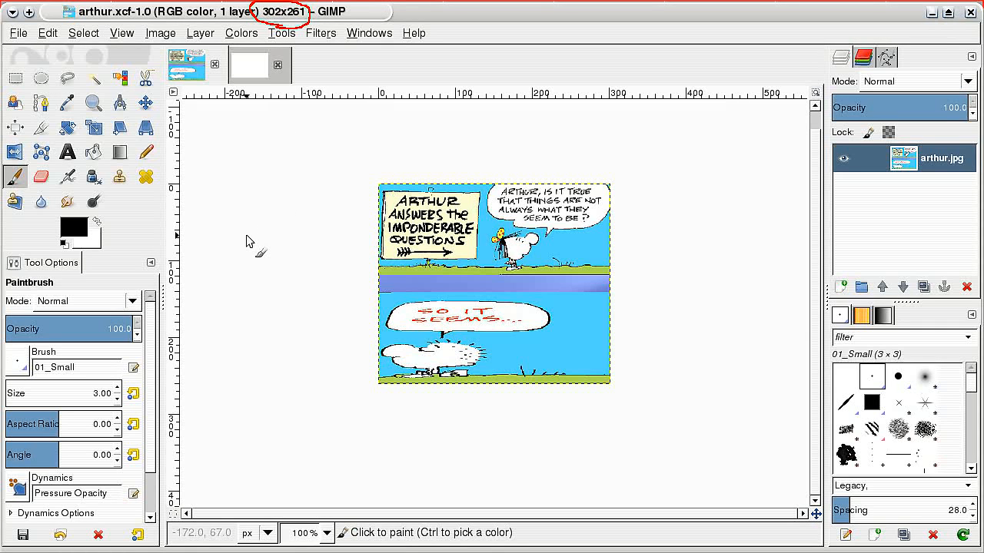
{"action": "key", "text": "shift+super+F11"}
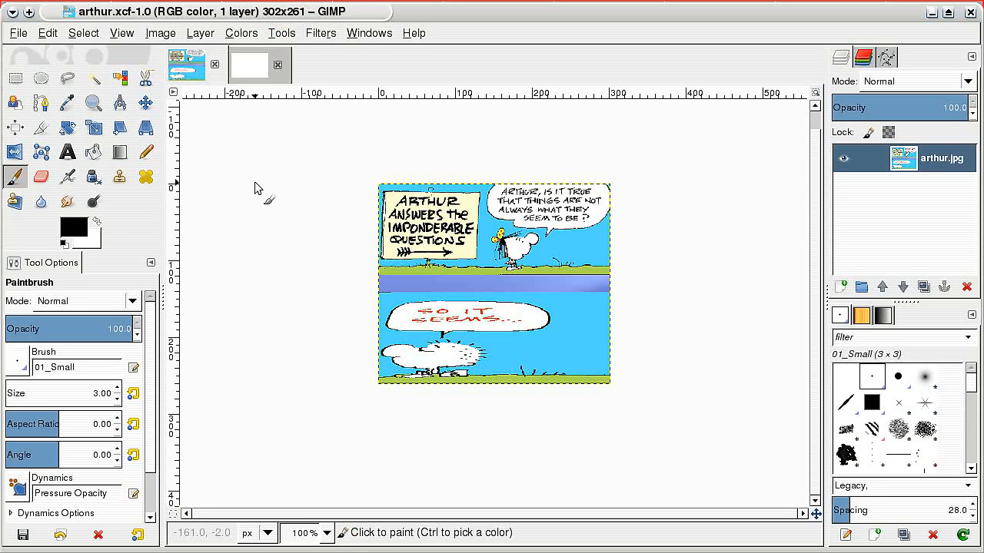
{"action": "left_click", "coordinate": [248, 68]}
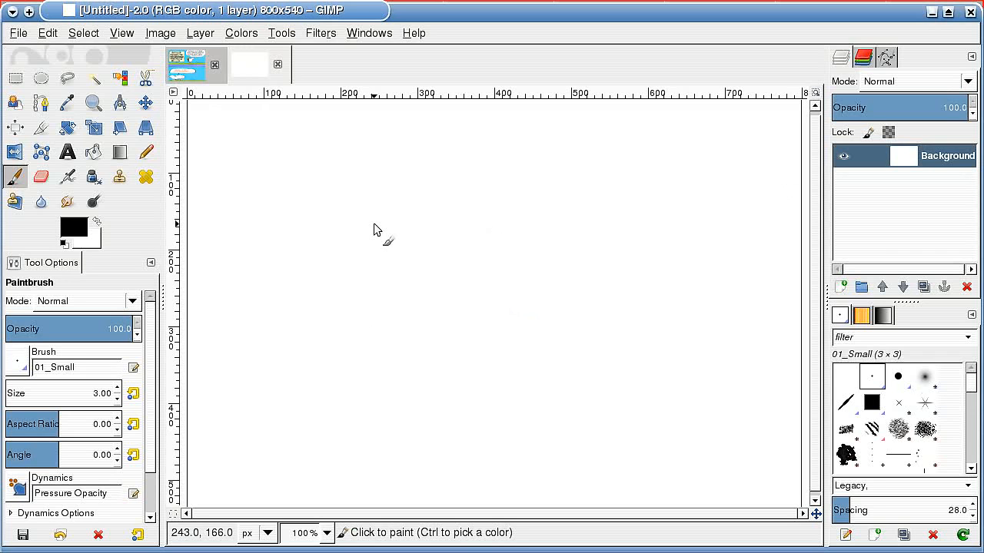
{"action": "left_click", "coordinate": [187, 65]}
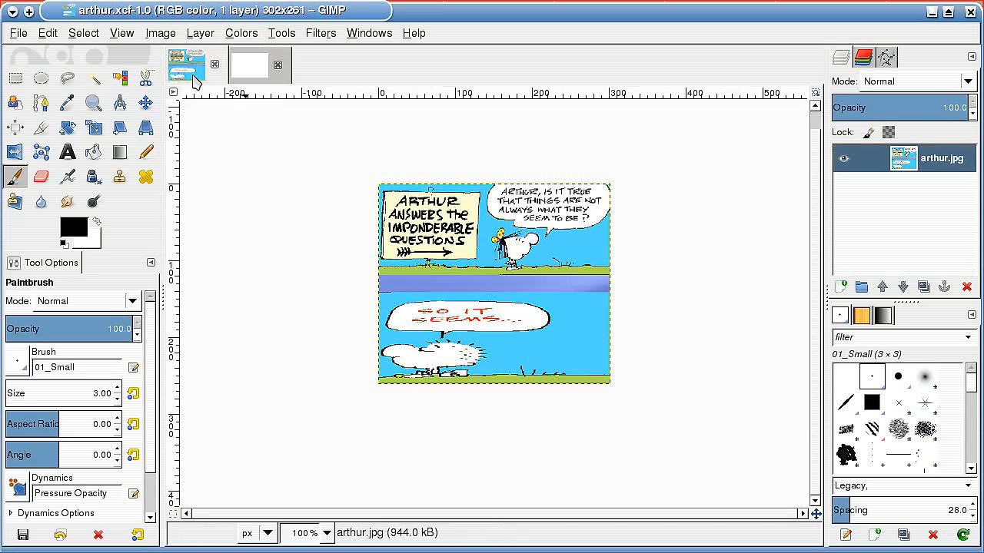
Copy the arthur.xcf comic and paste it into the blank 800x540 image
{"action": "left_click", "coordinate": [47, 33]}
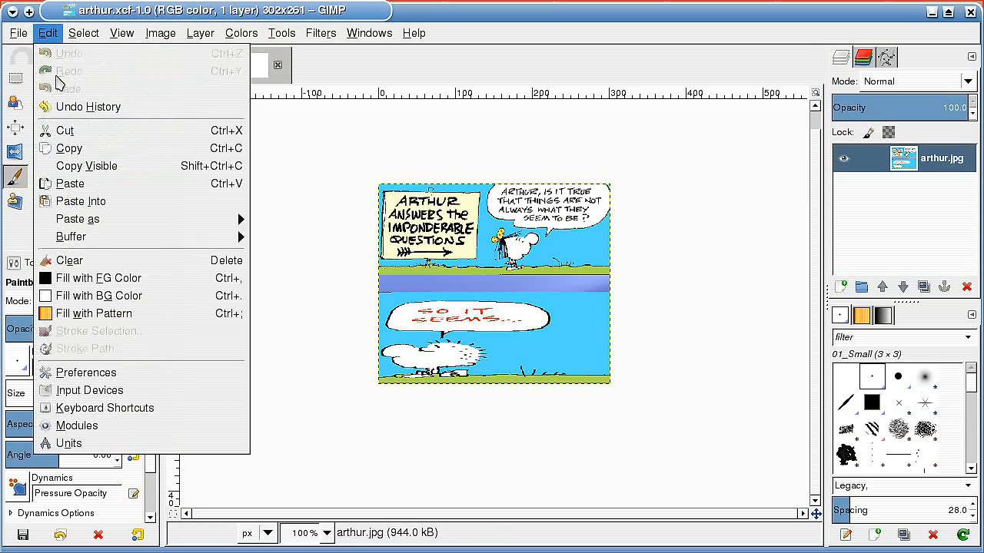
{"action": "left_click", "coordinate": [77, 146]}
{"action": "left_click", "coordinate": [248, 65]}
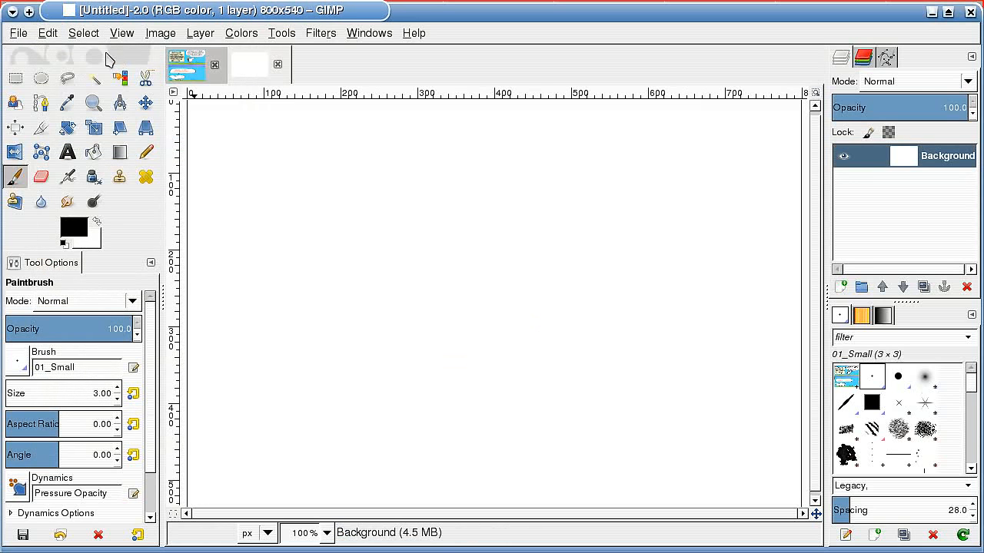
{"action": "left_click", "coordinate": [48, 33]}
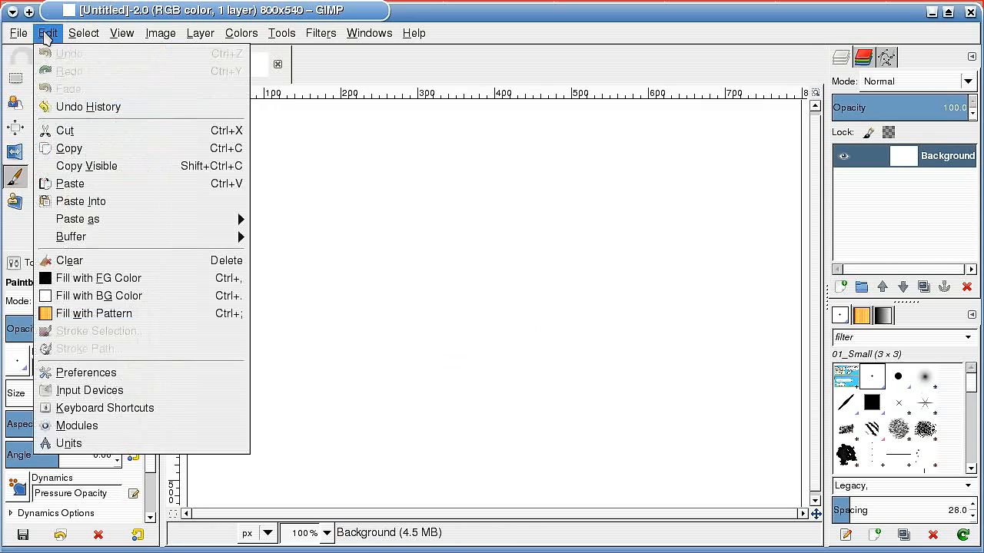
{"action": "left_click", "coordinate": [71, 184]}
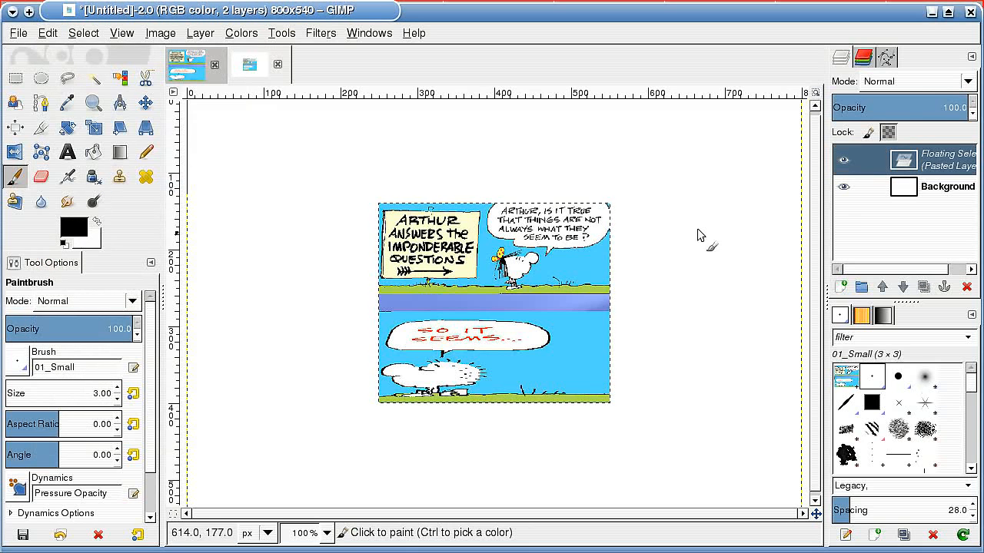
Turn the pasted floating selection into a new layer and expand that layer to the image size
{"action": "right_click", "coordinate": [886, 160]}
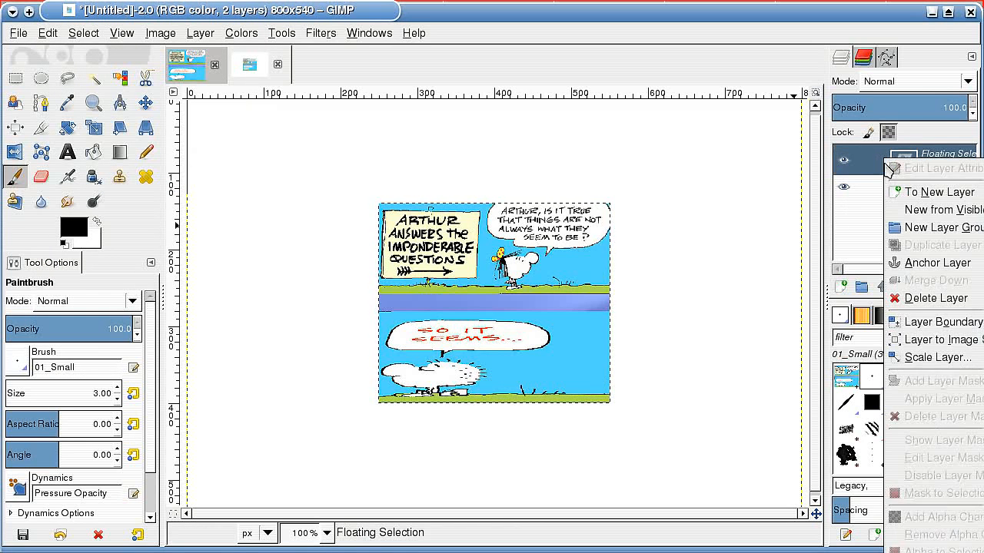
{"action": "left_click", "coordinate": [901, 192]}
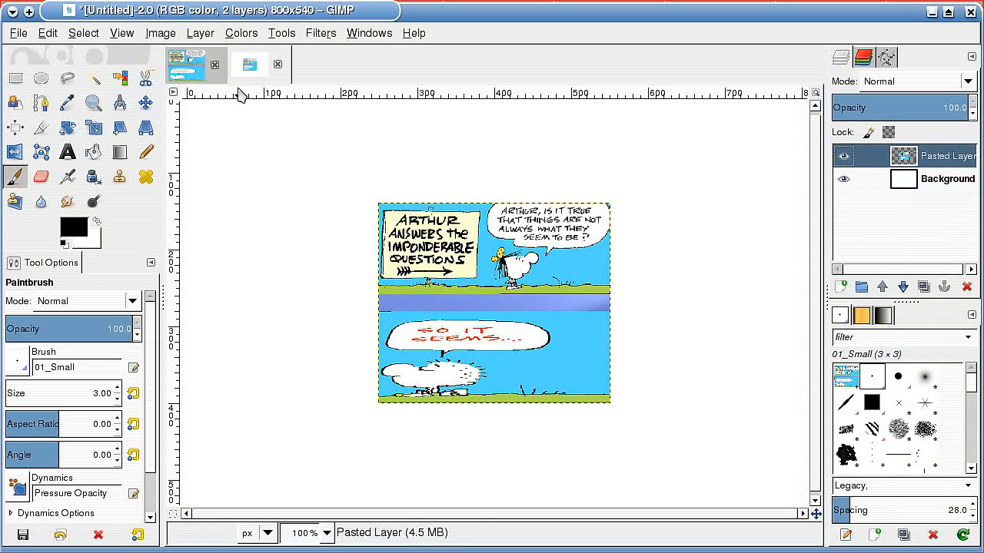
{"action": "left_click", "coordinate": [206, 34]}
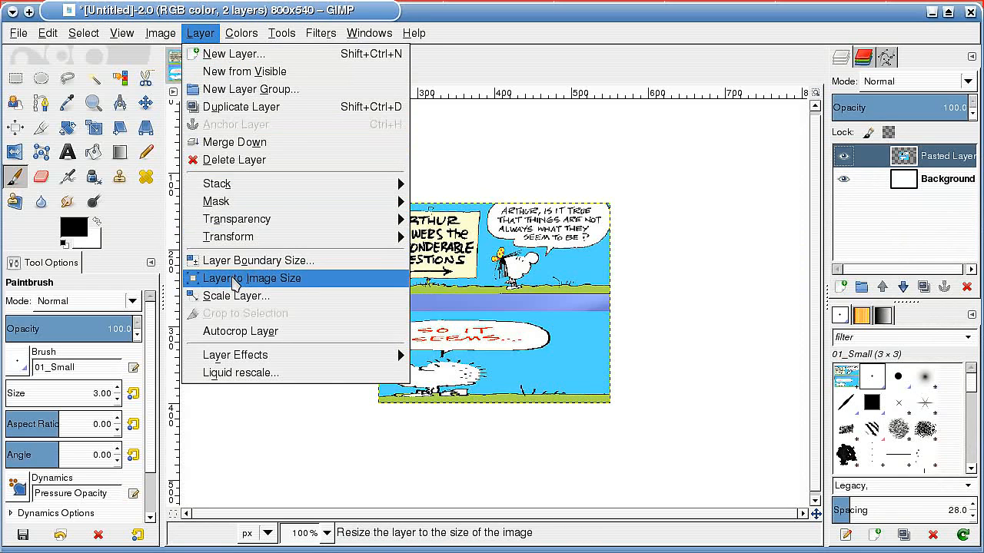
{"action": "left_click", "coordinate": [233, 281]}
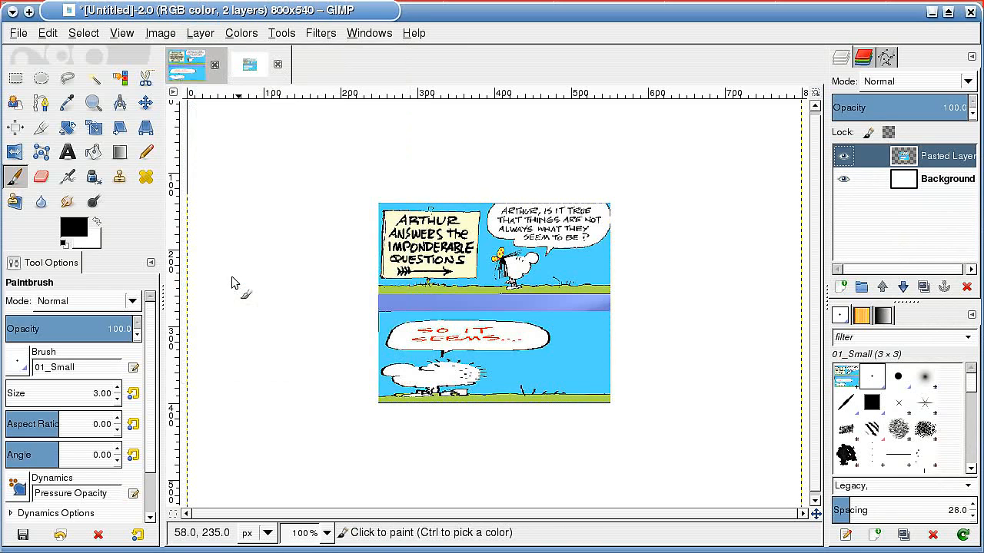
Toggle the Background layer's visibility to examine the transparent area around the pasted comic
{"action": "left_click", "coordinate": [844, 179]}
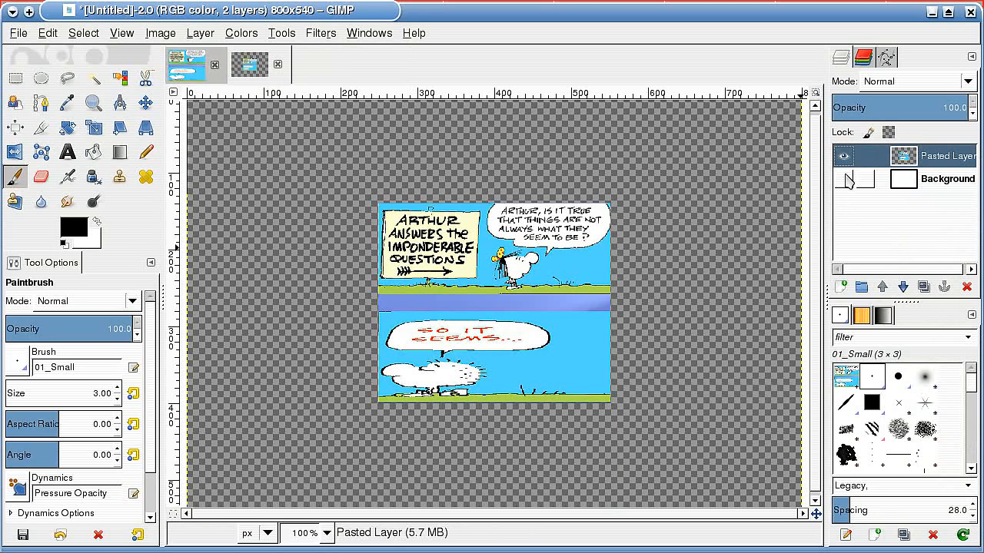
{"action": "left_click", "coordinate": [844, 179]}
{"action": "left_click", "coordinate": [845, 179]}
{"action": "left_click", "coordinate": [845, 179]}
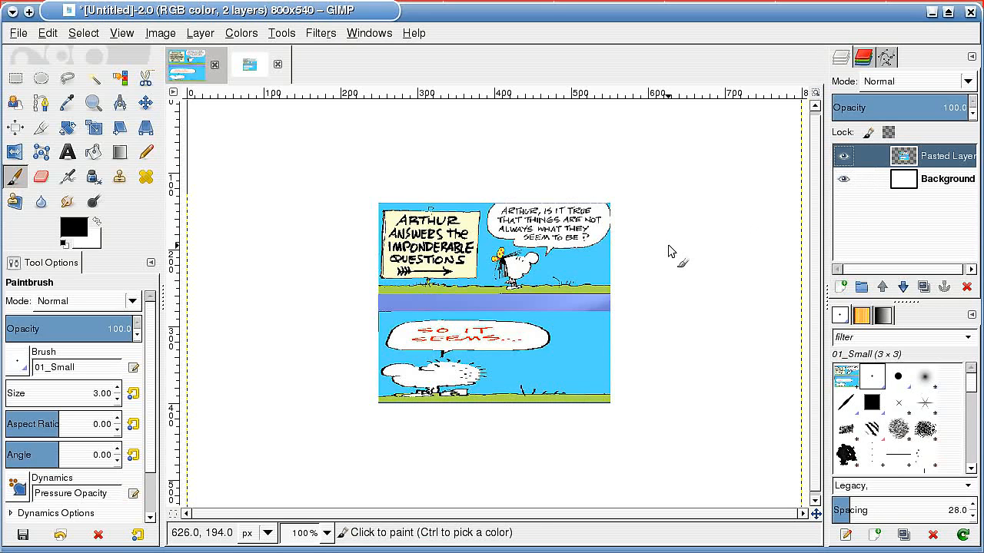
Rename the pasted comic layer as box_base
{"action": "double_click", "coordinate": [947, 156]}
{"action": "type", "text": "box_base"}
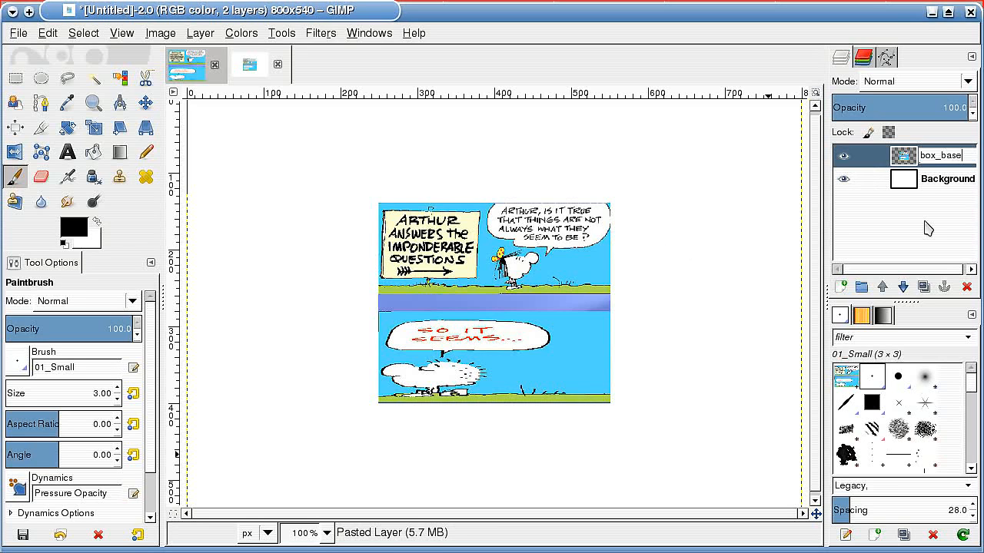
{"action": "key", "text": "Return"}
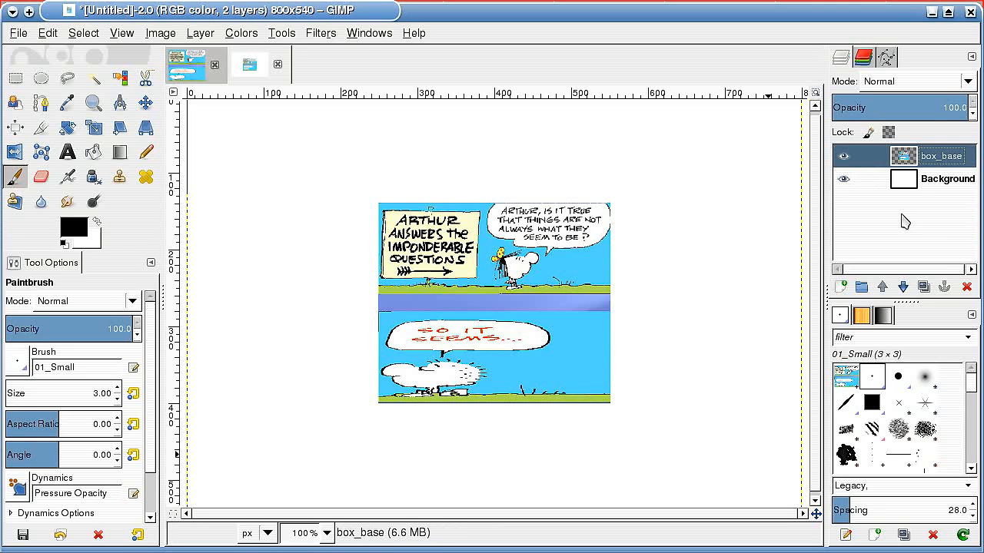
Create guides around the comic from the box_base layer's alpha selection, and clear the selection
{"action": "left_click", "coordinate": [198, 33]}
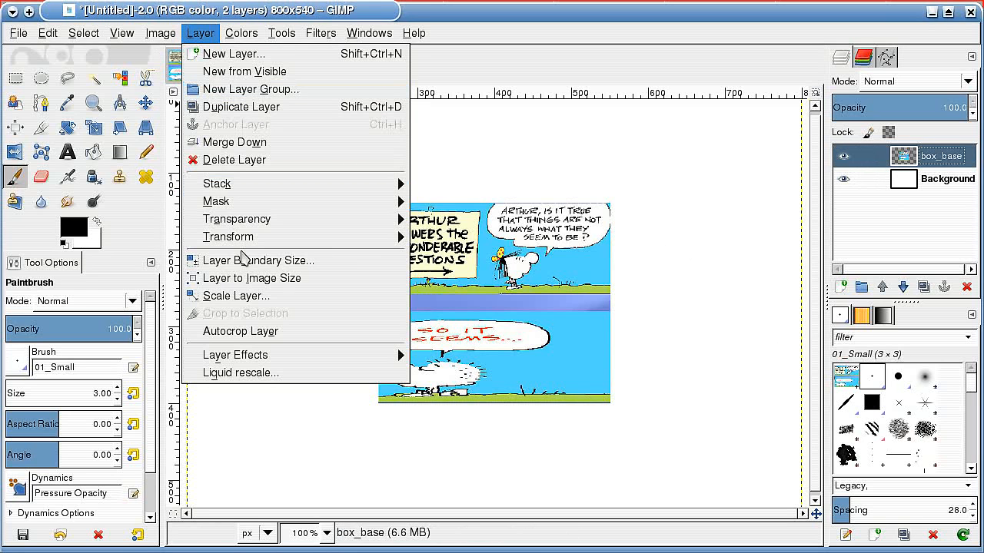
{"action": "mouse_move", "coordinate": [256, 224]}
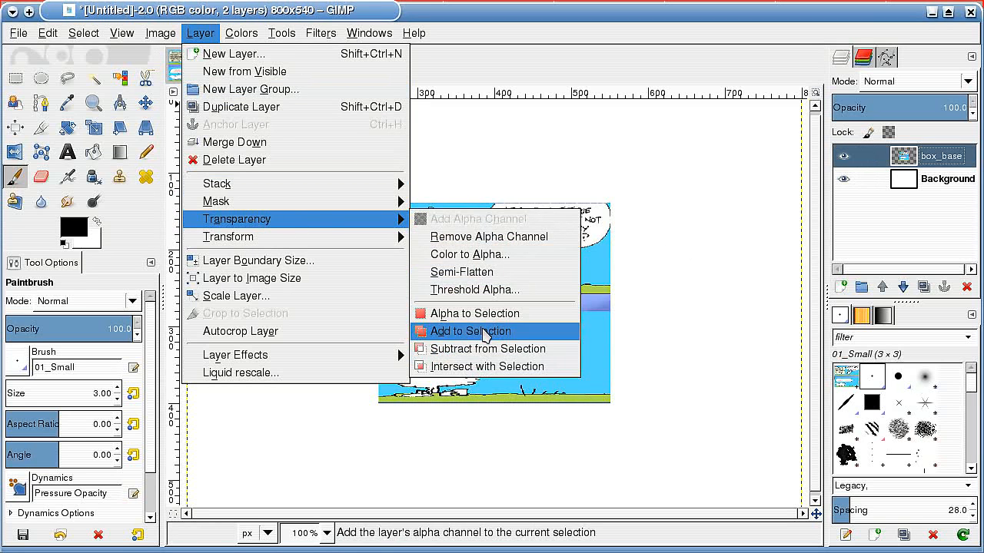
{"action": "left_click", "coordinate": [480, 314]}
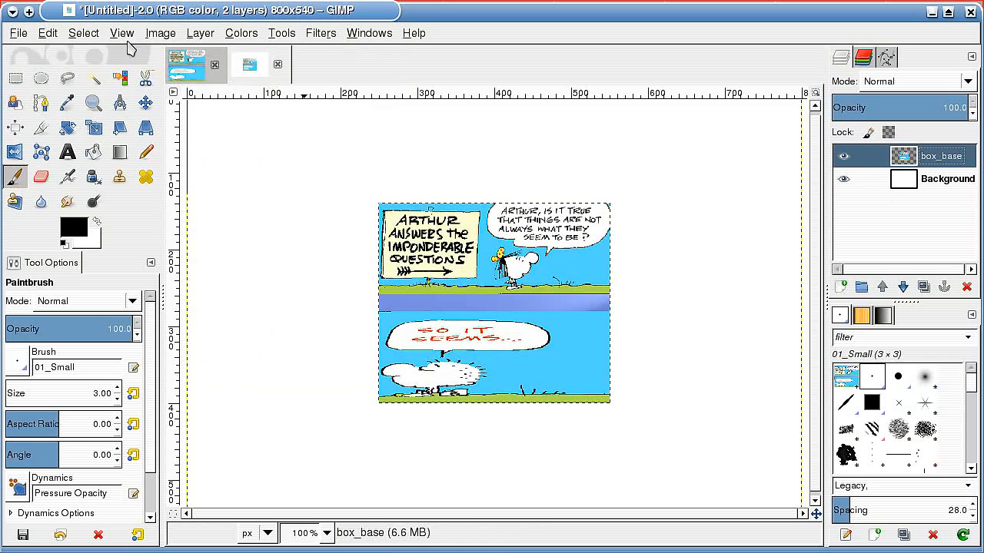
{"action": "left_click", "coordinate": [159, 33]}
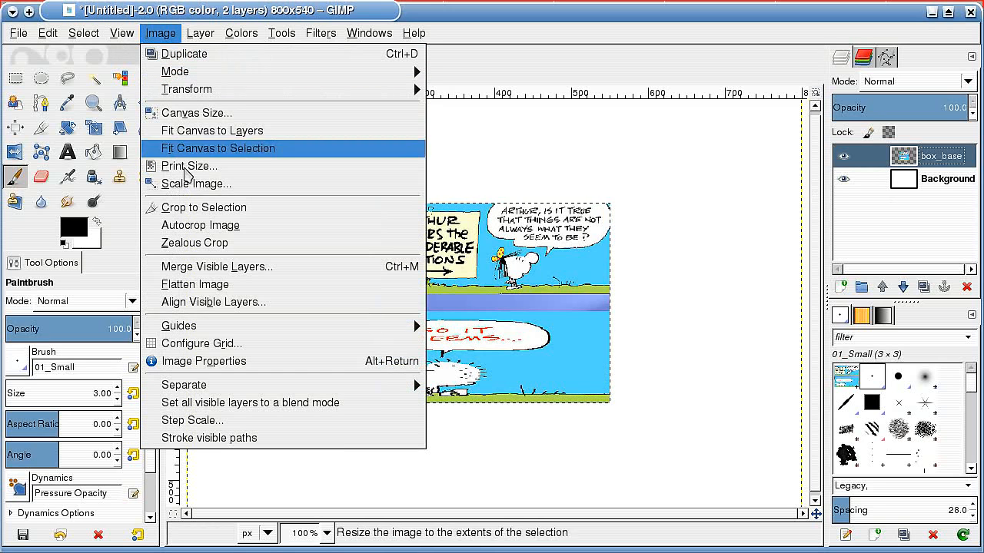
{"action": "mouse_move", "coordinate": [212, 328]}
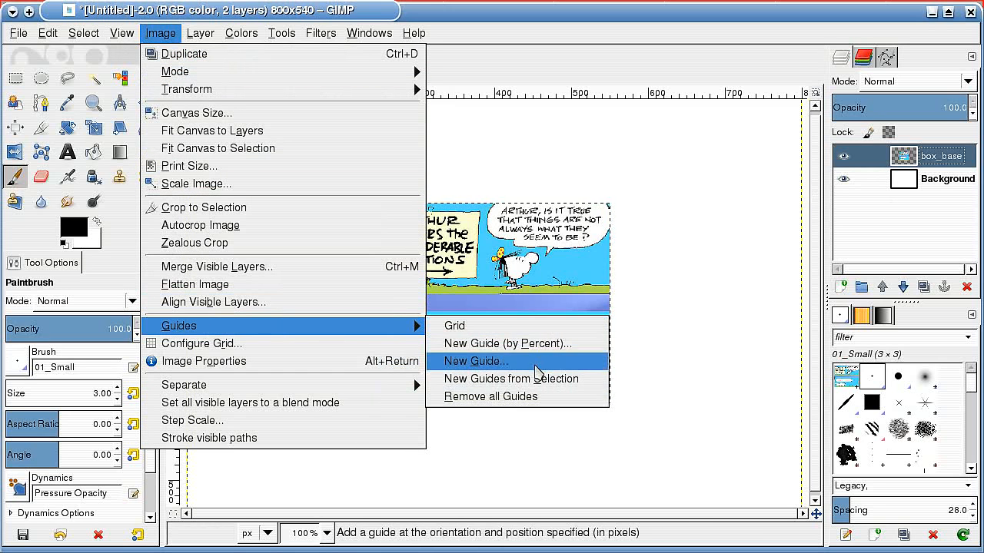
{"action": "left_click", "coordinate": [508, 379]}
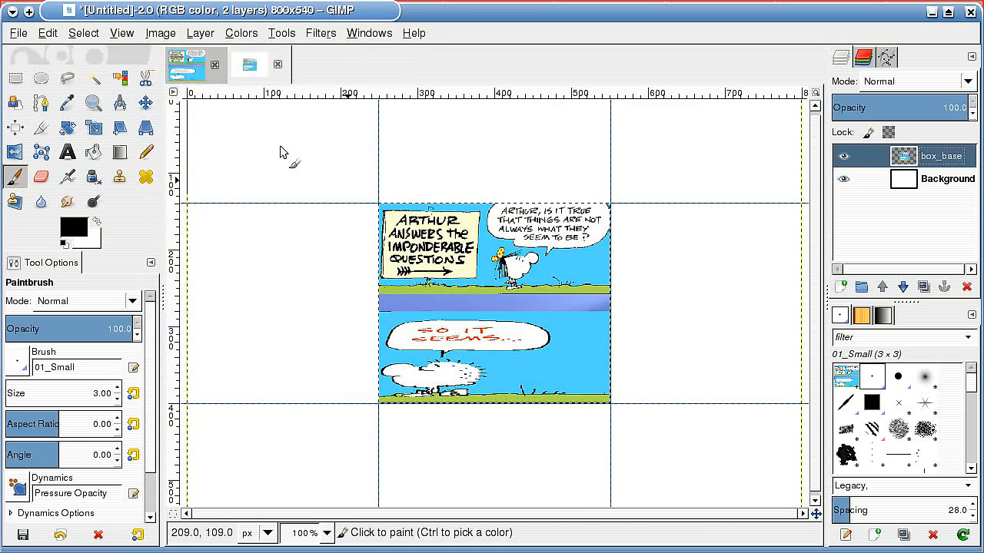
{"action": "left_click", "coordinate": [83, 33]}
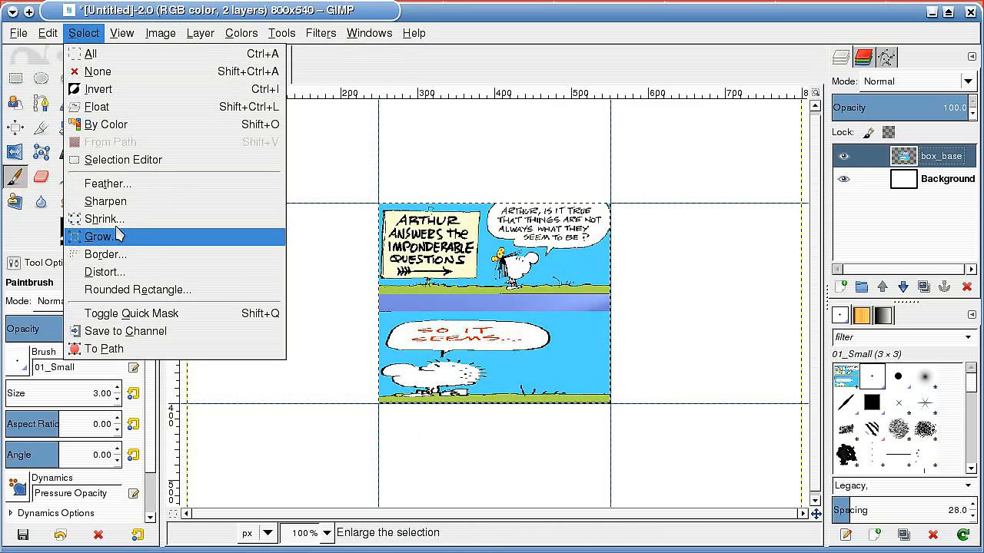
{"action": "left_click", "coordinate": [118, 77]}
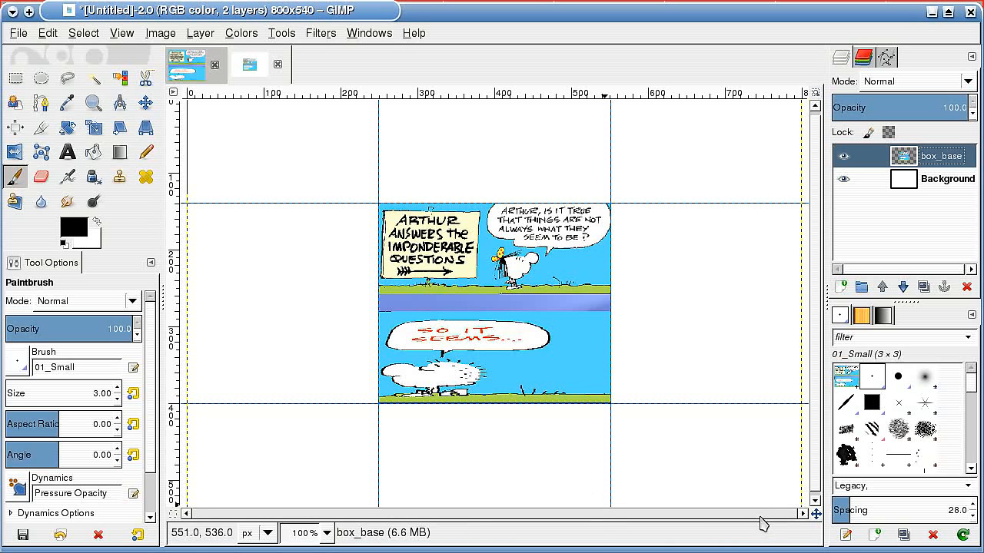
Add a transparent 800 × 540 px layer above box_base and name it "temp grid"
{"action": "key", "text": "plus"}
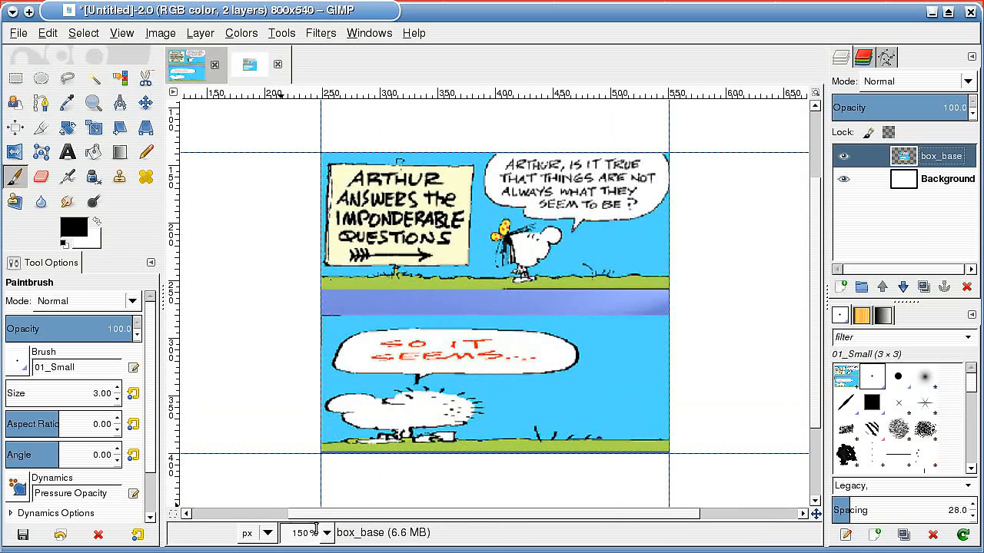
{"action": "left_click_drag", "start_coordinate": [285, 530], "coordinate": [320, 531]}
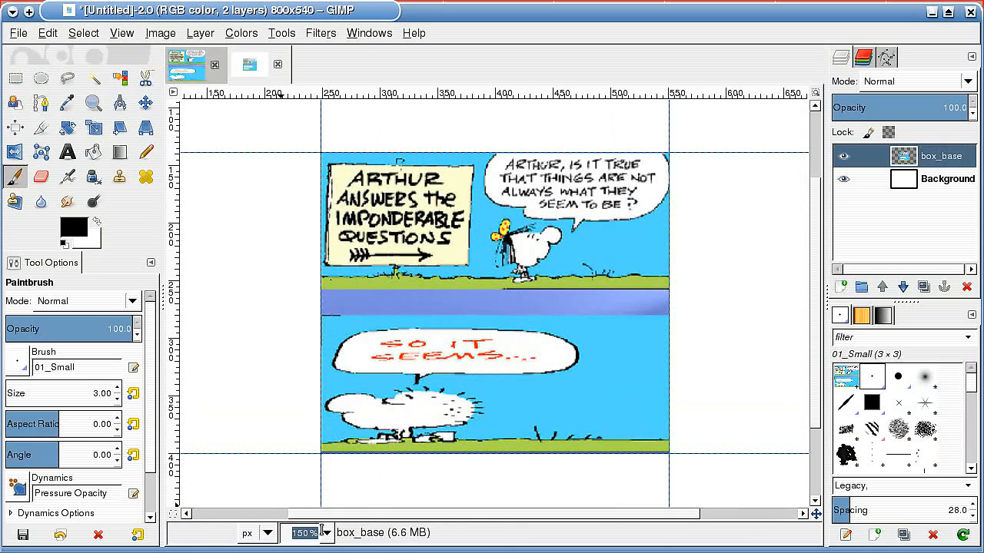
{"action": "type", "text": "18"}
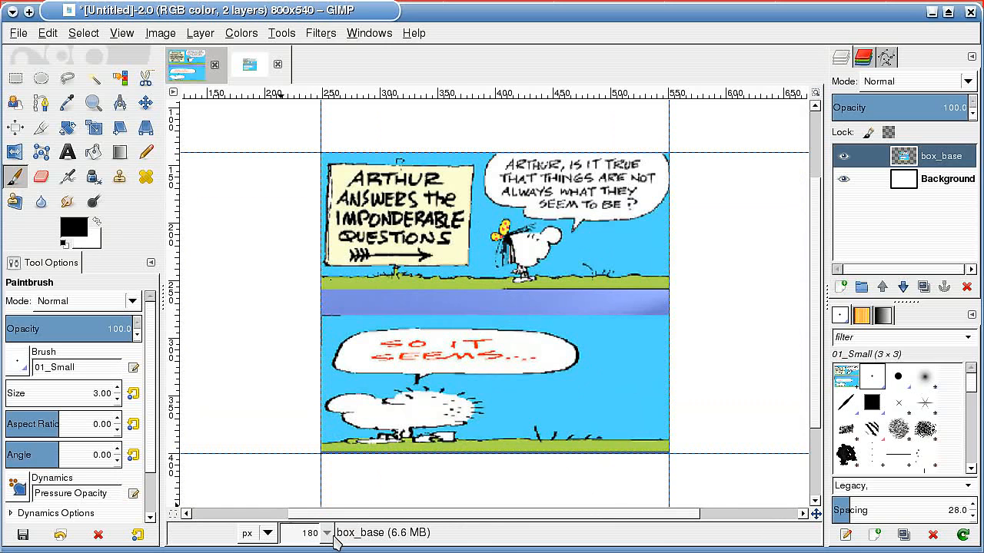
{"action": "key", "text": "Return"}
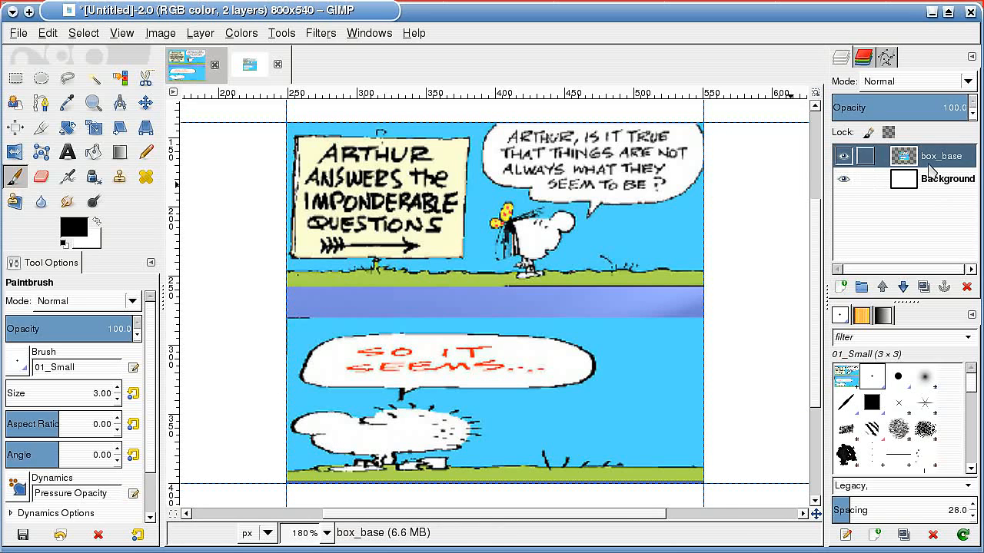
{"action": "left_click", "coordinate": [842, 287]}
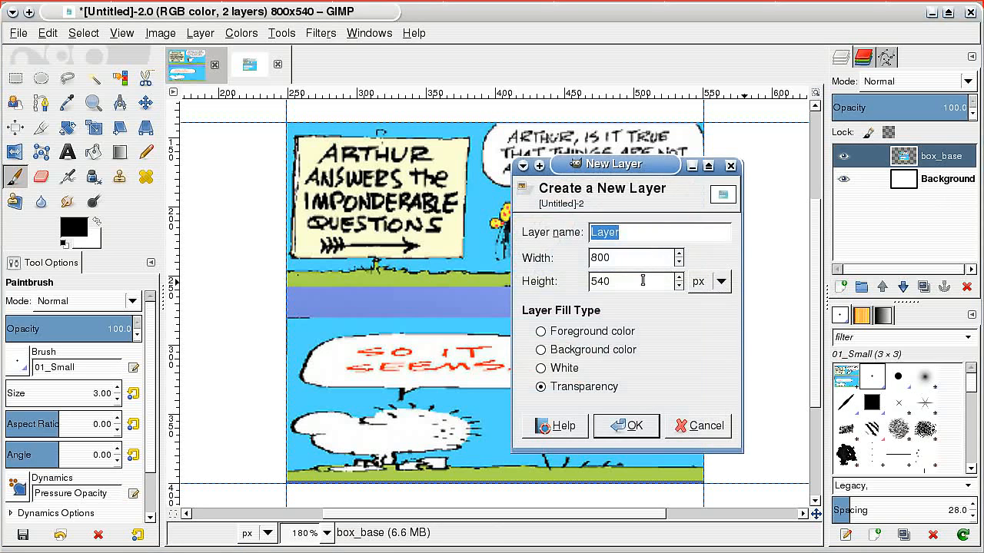
{"action": "left_click", "coordinate": [621, 429]}
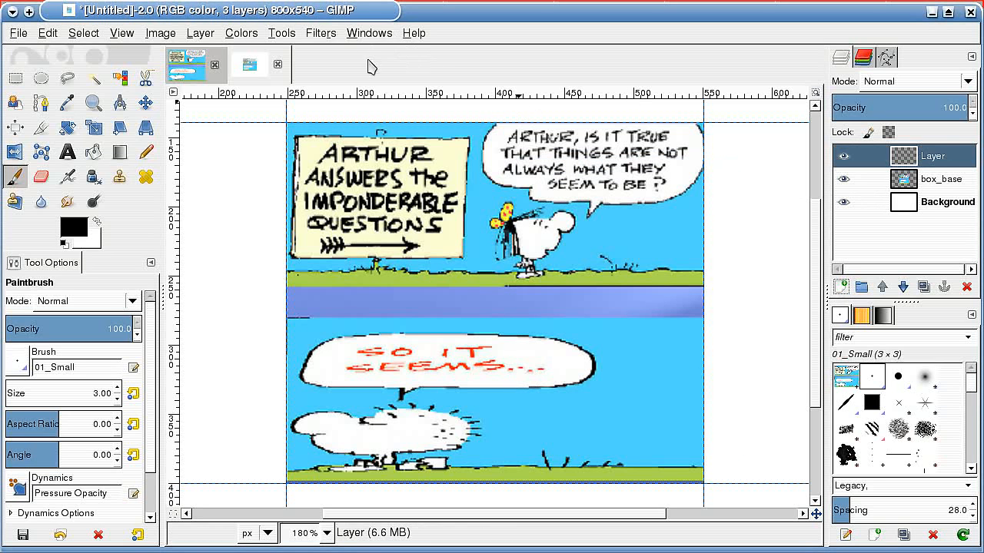
{"action": "double_click", "coordinate": [922, 156]}
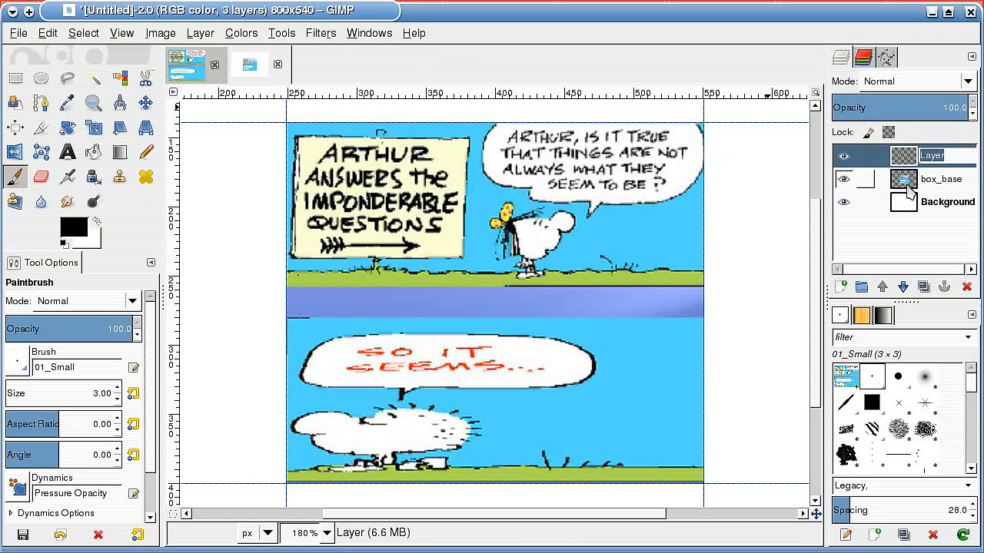
{"action": "type", "text": "temp grid"}
{"action": "key", "text": "Return"}
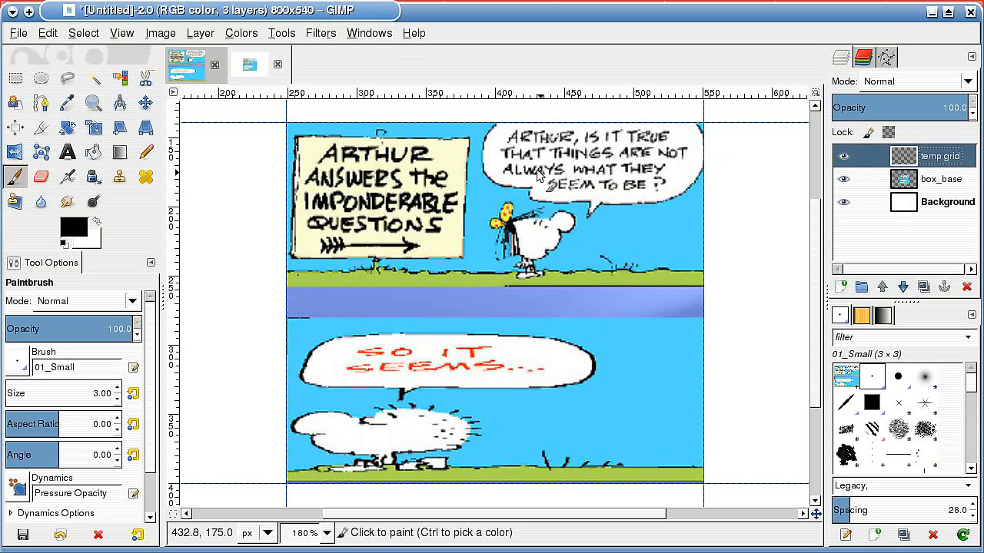
Start rendering a grid on the temp grid layer, with the horizontal and vertical line colors set to light gray bdbcbc
{"action": "left_click", "coordinate": [339, 36]}
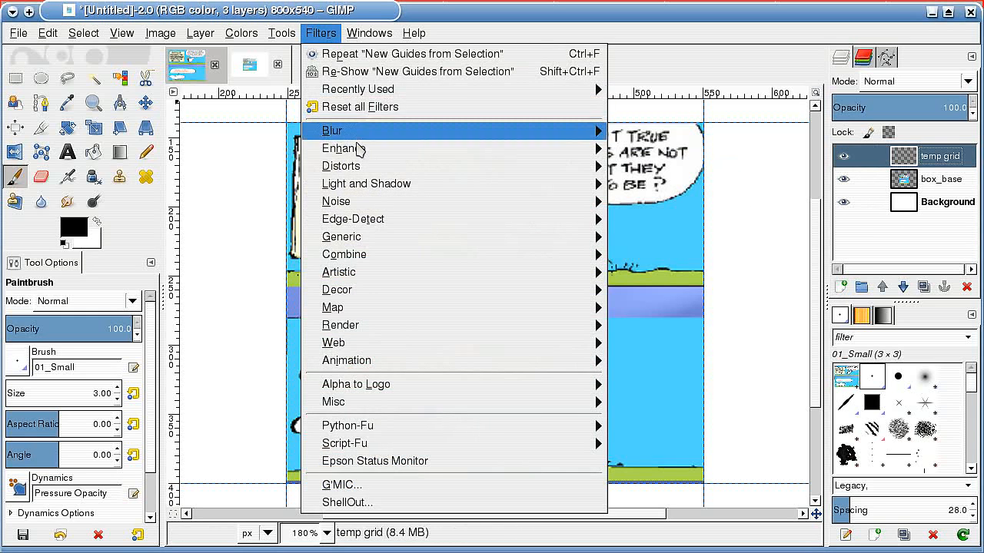
{"action": "mouse_move", "coordinate": [367, 325]}
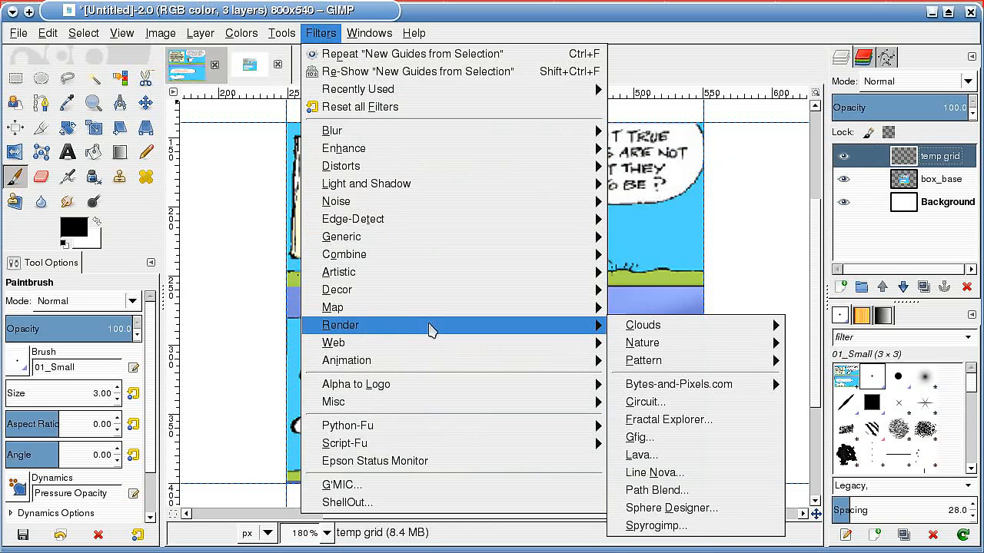
{"action": "mouse_move", "coordinate": [730, 360]}
{"action": "left_click", "coordinate": [814, 414]}
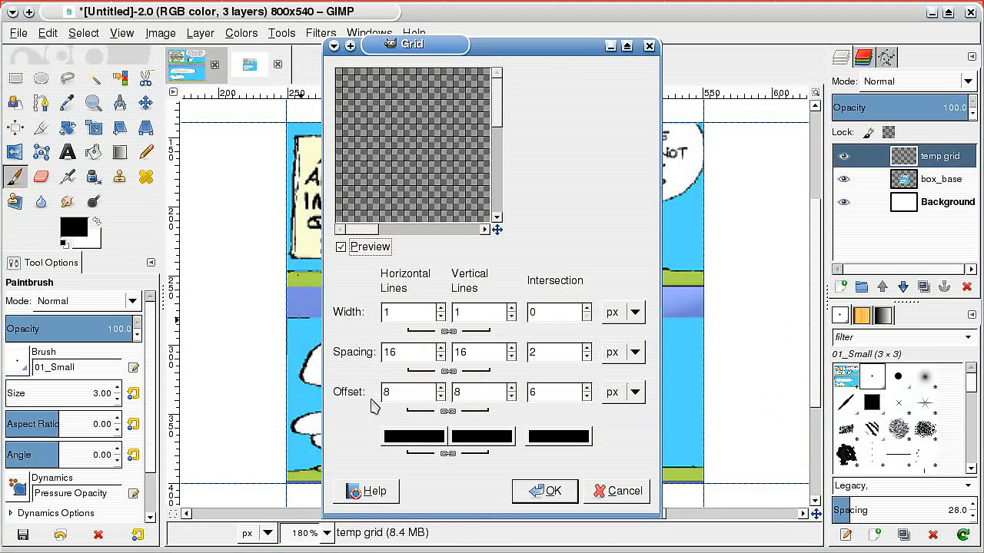
{"action": "left_click", "coordinate": [414, 437]}
{"action": "left_click", "coordinate": [501, 340]}
{"action": "mouse_move", "coordinate": [501, 341]}
{"action": "left_mouse_down"}
{"action": "mouse_move", "coordinate": [485, 342]}
{"action": "mouse_move", "coordinate": [534, 348]}
{"action": "left_mouse_up"}
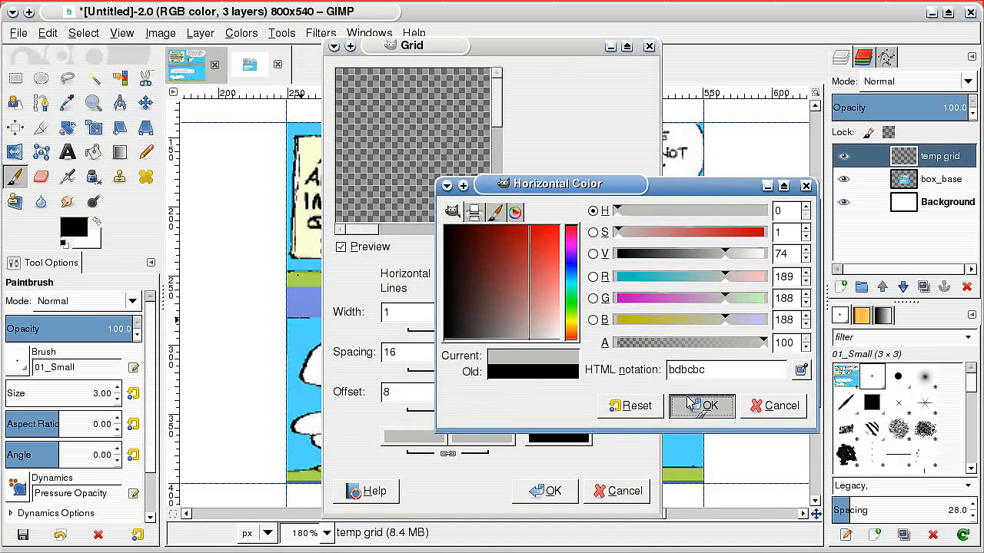
{"action": "left_click", "coordinate": [702, 406]}
Set the horizontal and vertical line spacing to 25 px and render the grid
{"action": "left_click_drag", "start_coordinate": [411, 359], "coordinate": [325, 350]}
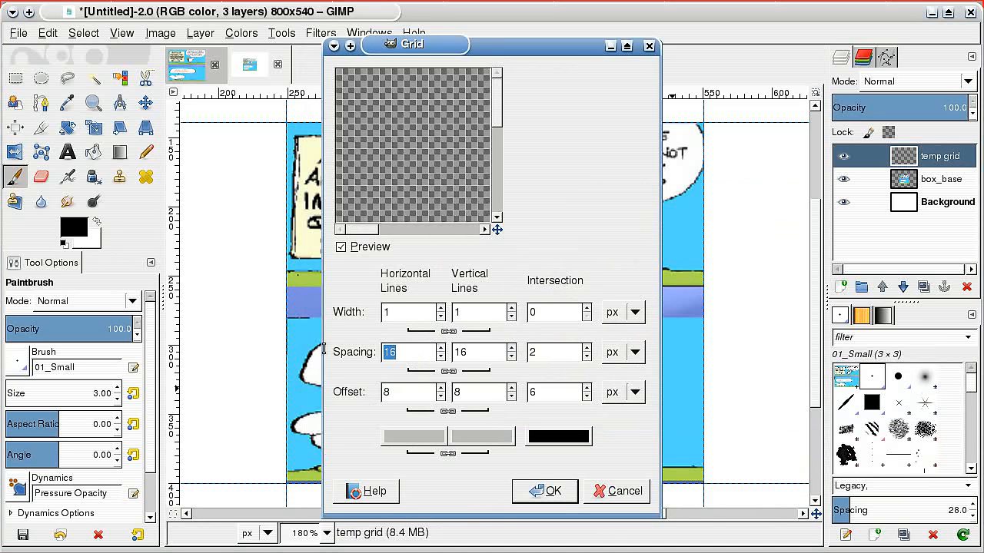
{"action": "type", "text": "255"}
{"action": "left_click_drag", "start_coordinate": [390, 392], "coordinate": [350, 406]}
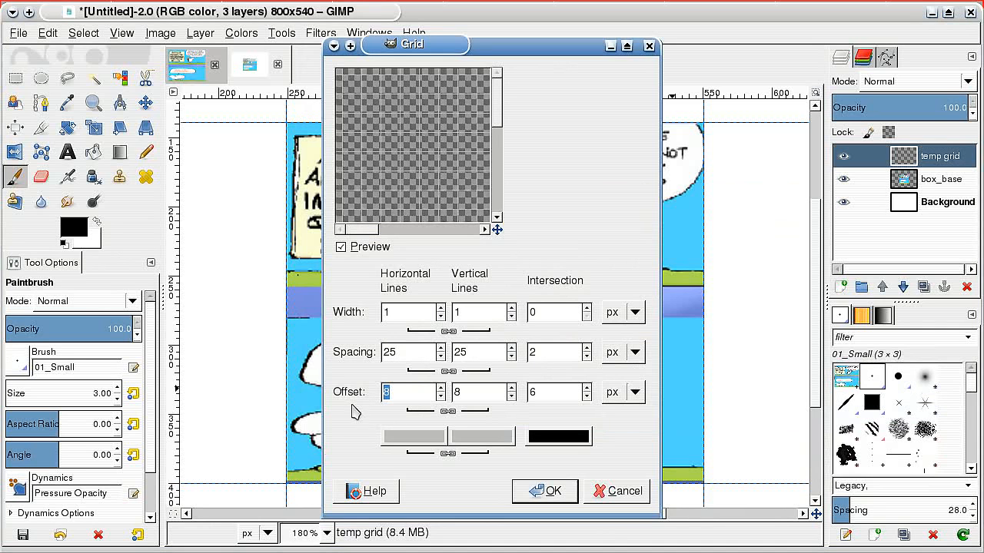
{"action": "left_click", "coordinate": [549, 490]}
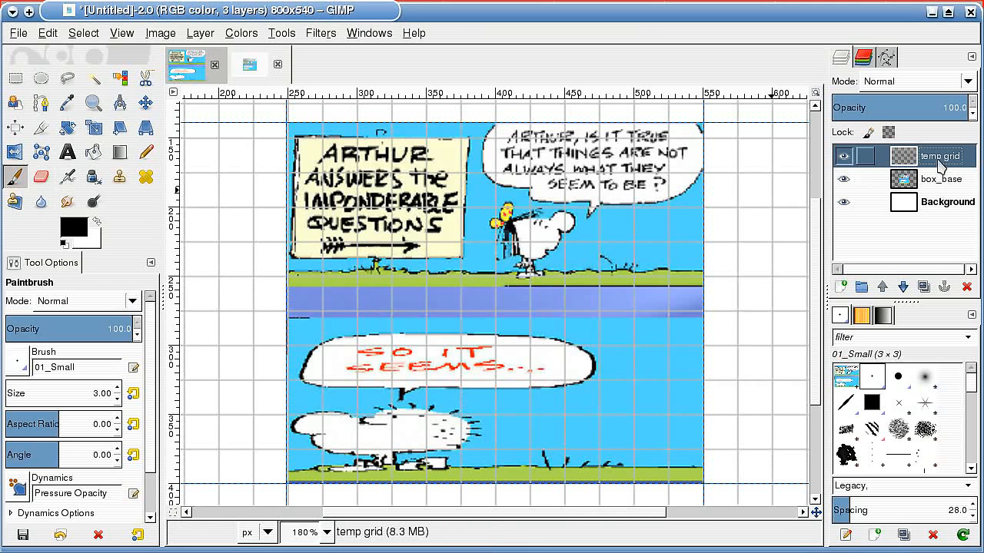
Rotate the temp grid layer by 15 degrees about its center
{"action": "left_click", "coordinate": [74, 137]}
{"action": "left_click", "coordinate": [464, 317]}
{"action": "left_click", "coordinate": [414, 306]}
{"action": "left_click_drag", "start_coordinate": [415, 306], "coordinate": [364, 308]}
{"action": "type", "text": "15"}
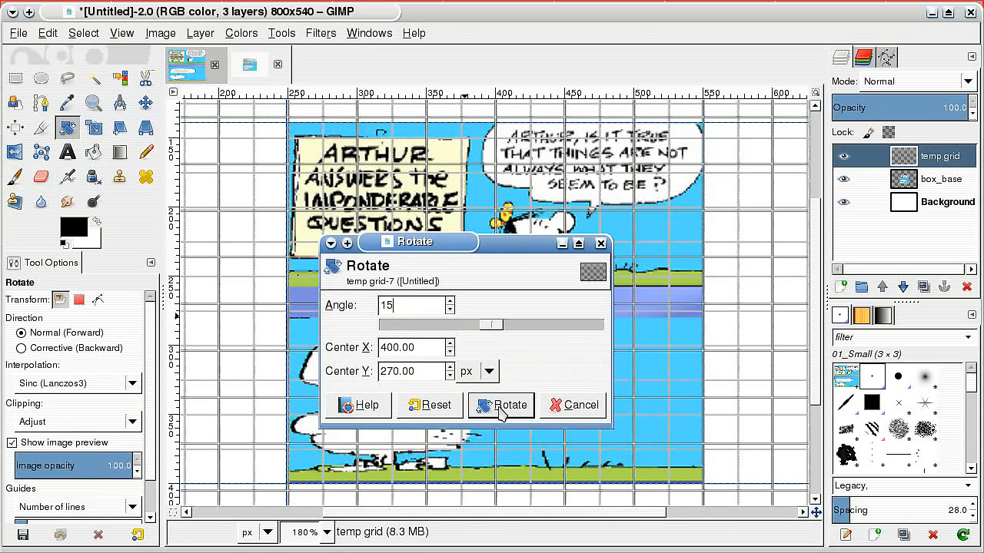
{"action": "key", "text": "Tab"}
{"action": "key", "text": "Return"}
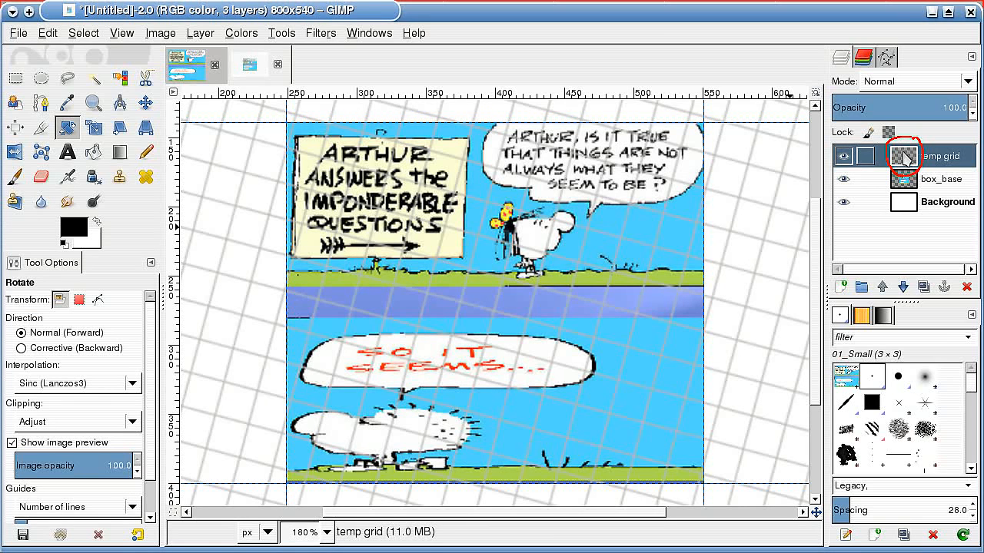
Move only the active temp grid layer so that a grid intersection meets the comic's upper-left corner
{"action": "left_click", "coordinate": [144, 102]}
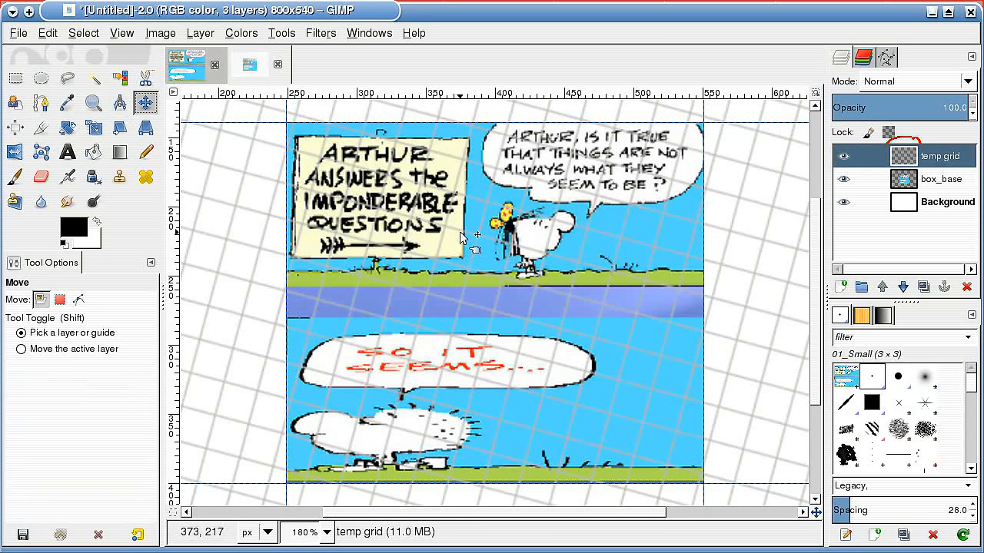
{"action": "left_click", "coordinate": [31, 350]}
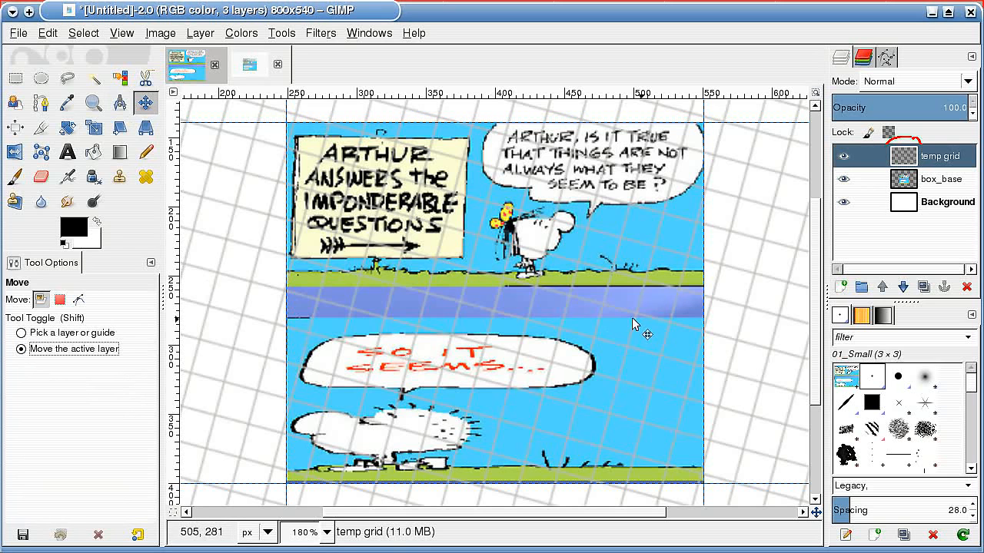
{"action": "left_click_drag", "start_coordinate": [549, 299], "coordinate": [540, 310]}
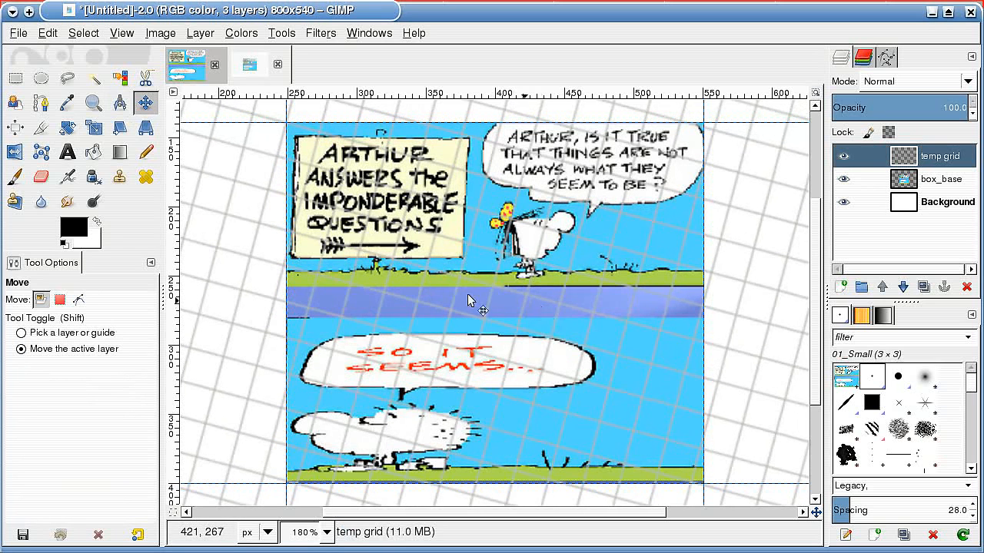
{"action": "key", "text": "shift+super"}
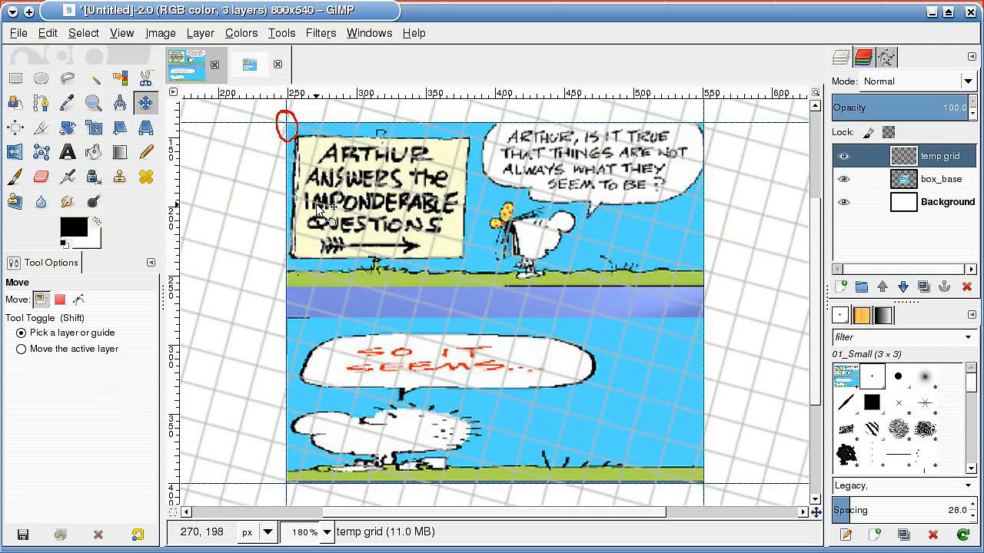
{"action": "key", "text": "shift+super+F11"}
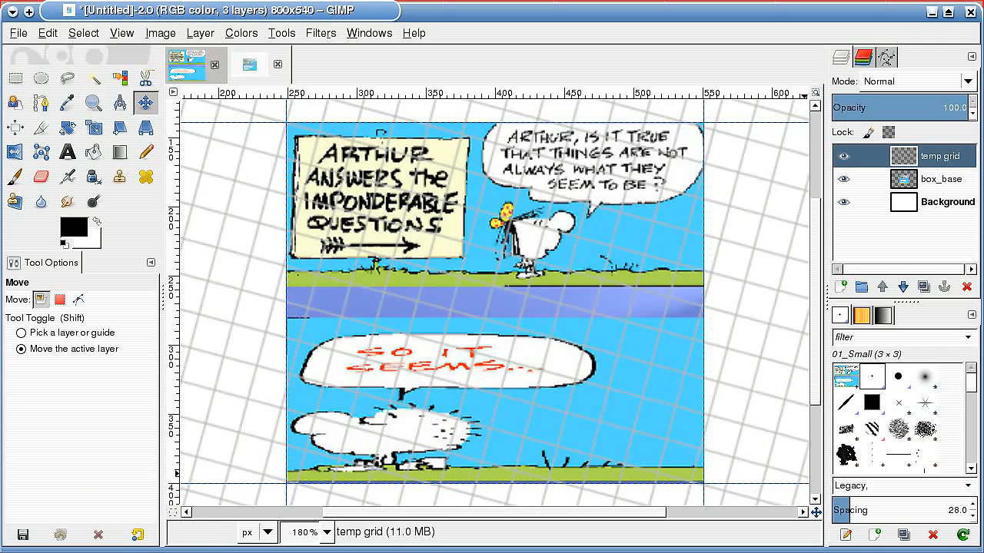
Make box_base active and add a vertical guide at about 273 px and a horizontal guide at about 147 px through the neighboring grid intersection
{"action": "left_click", "coordinate": [948, 180]}
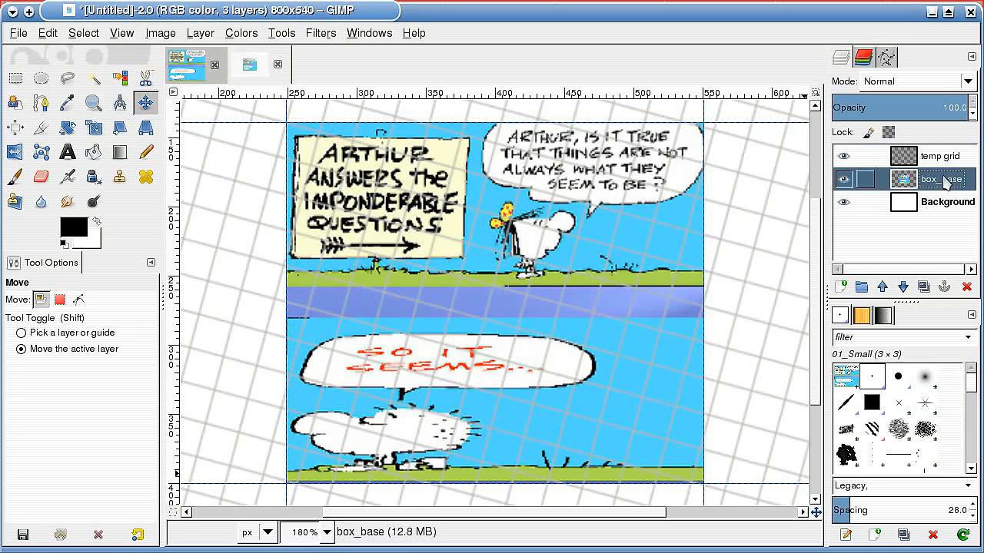
{"action": "mouse_move", "coordinate": [930, 159]}
{"action": "left_mouse_down"}
{"action": "mouse_move", "coordinate": [887, 175]}
{"action": "mouse_move", "coordinate": [894, 190]}
{"action": "mouse_move", "coordinate": [957, 187]}
{"action": "mouse_move", "coordinate": [928, 160]}
{"action": "left_mouse_up"}
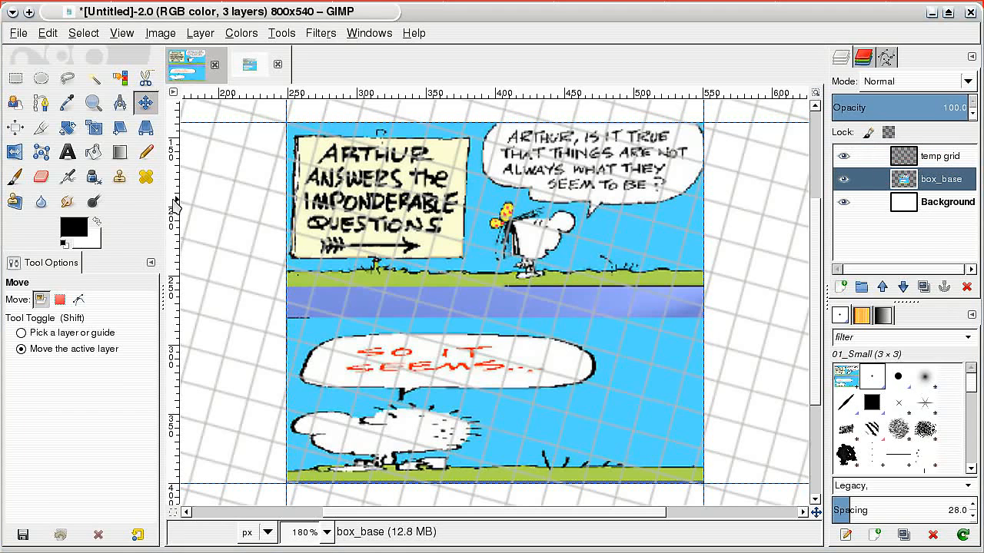
{"action": "left_click_drag", "start_coordinate": [175, 201], "coordinate": [321, 205]}
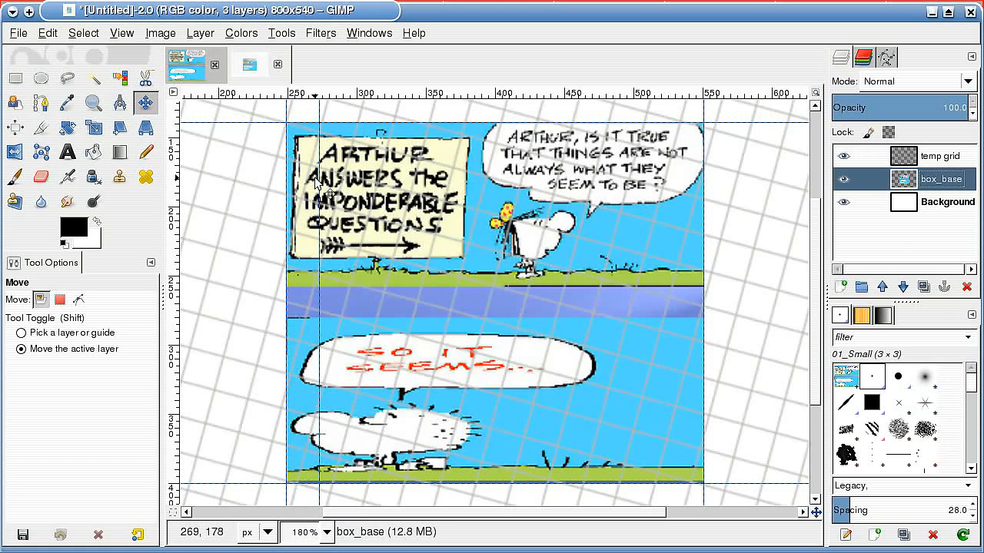
{"action": "left_click_drag", "start_coordinate": [440, 102], "coordinate": [441, 140]}
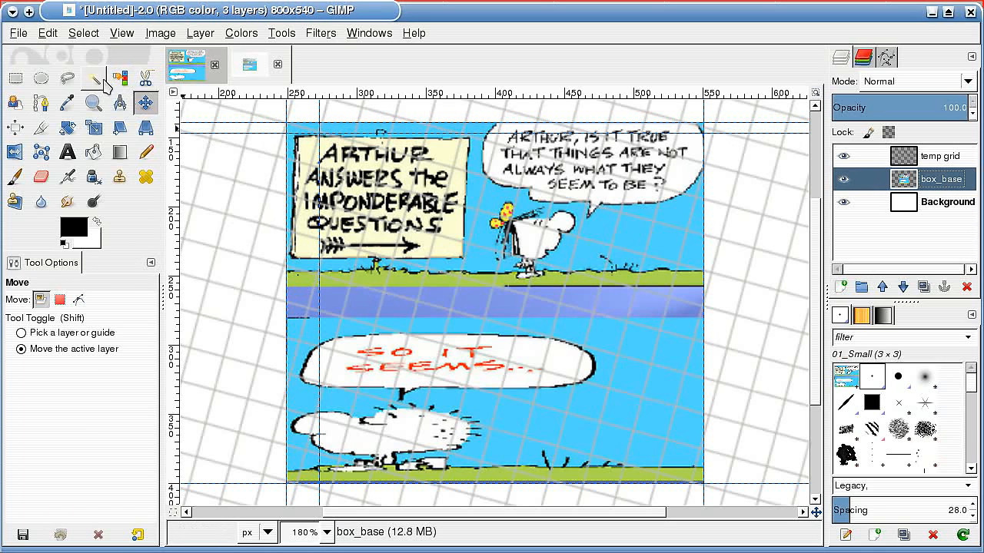
{"action": "left_click", "coordinate": [14, 78]}
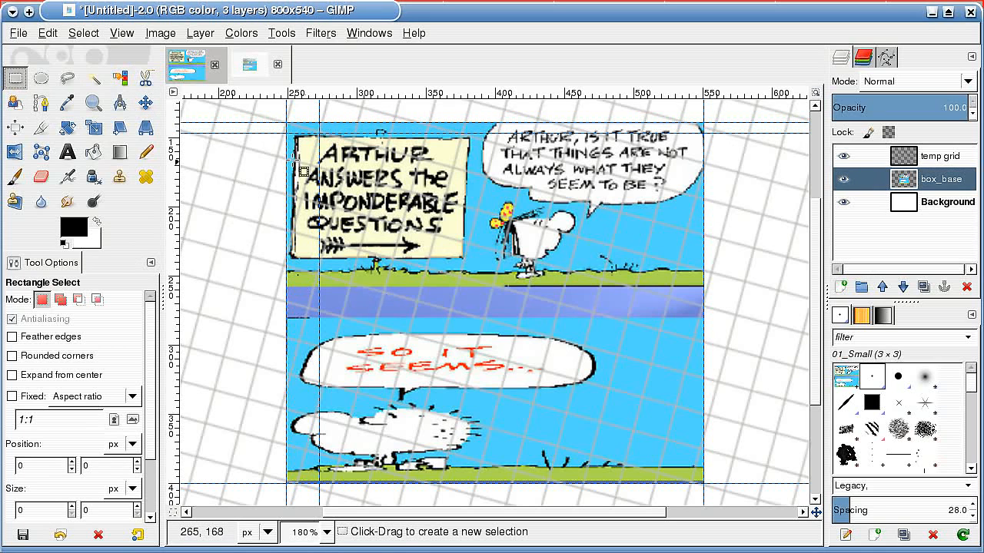
{"action": "left_click_drag", "start_coordinate": [287, 132], "coordinate": [319, 482]}
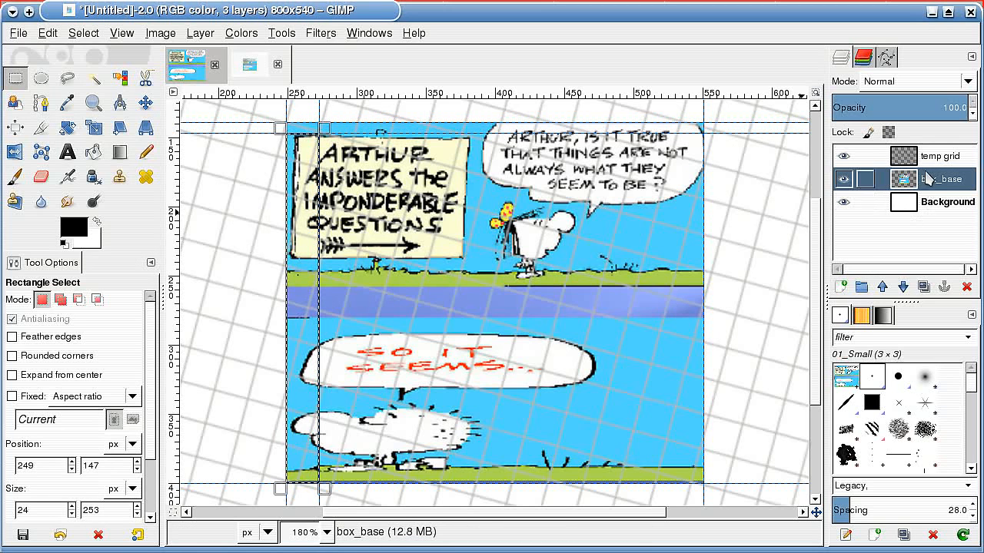
{"action": "key", "text": "shift+super"}
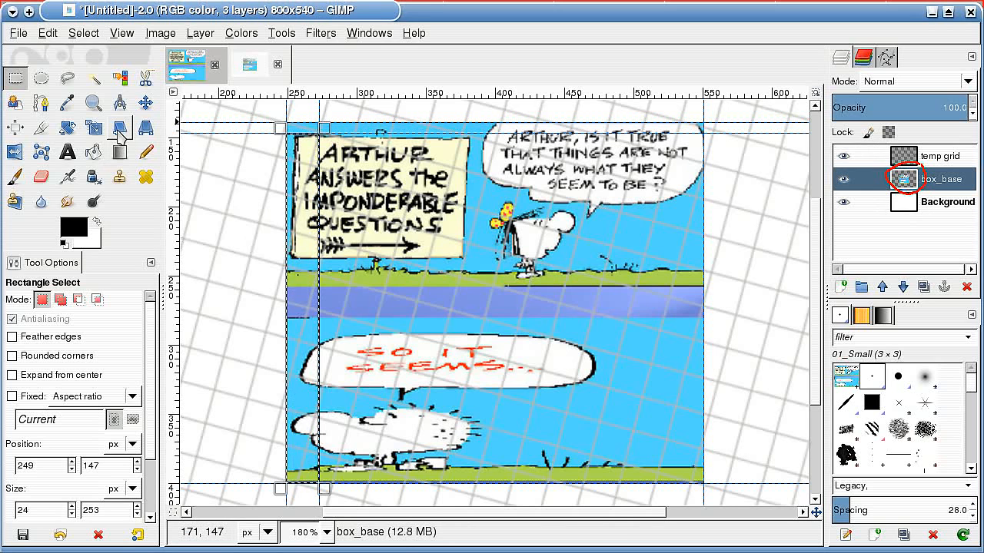
{"action": "key", "text": "shift+super"}
{"action": "left_click_drag", "start_coordinate": [122, 149], "coordinate": [141, 134]}
{"action": "key", "text": "shift+super"}
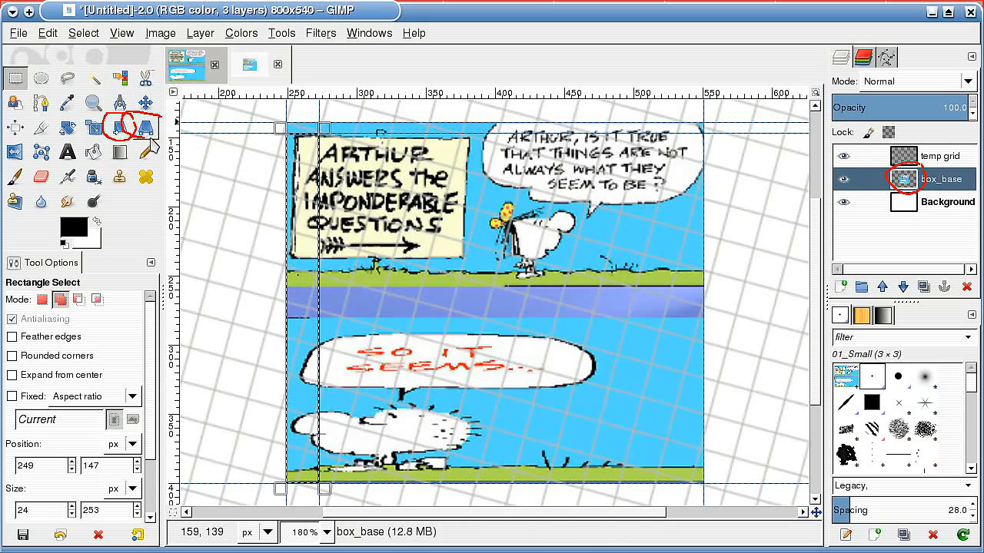
{"action": "key", "text": "ctrl"}
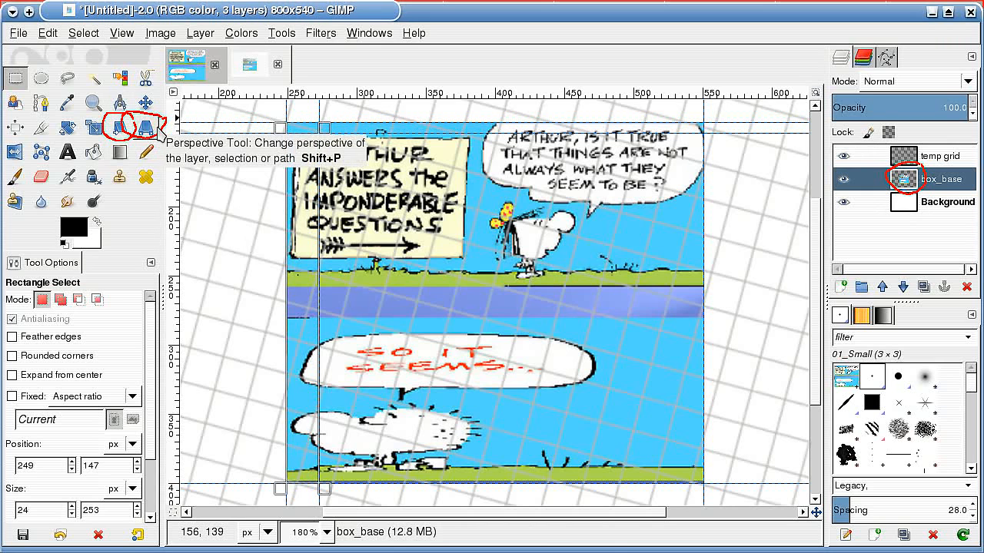
{"action": "key", "text": "shift"}
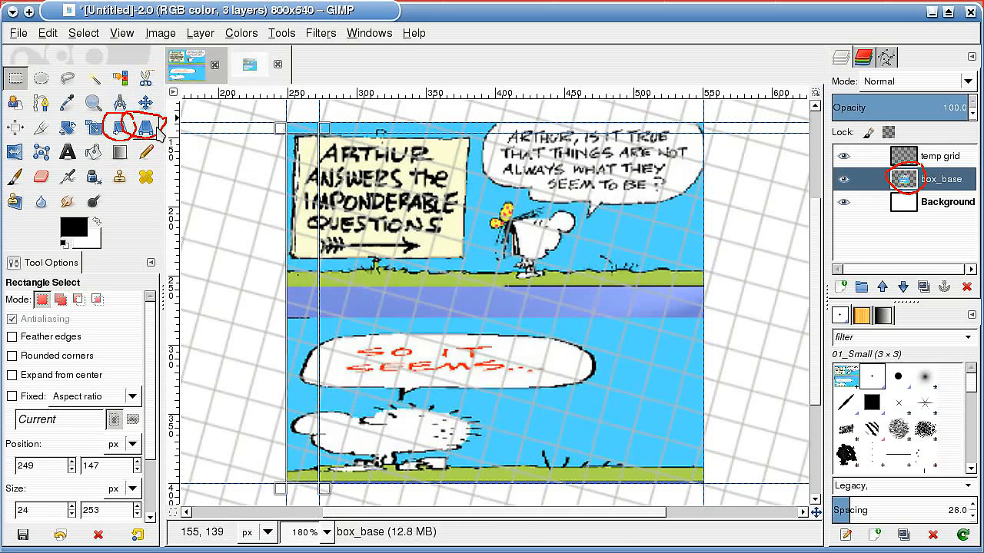
{"action": "left_click", "coordinate": [120, 131]}
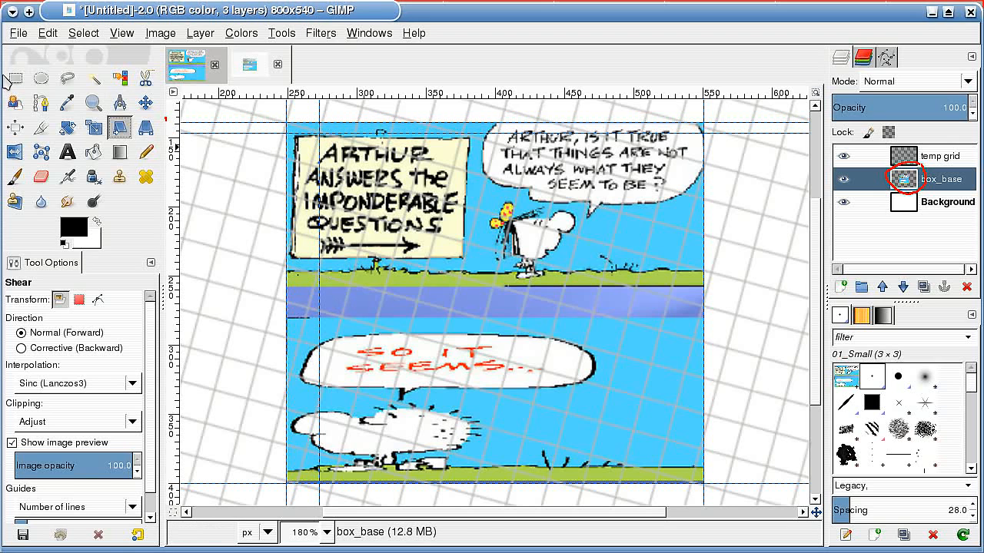
Select the 24 × 253 px strip of box_base at 249, 147 along the comic's left edge and shear it by Y magnitude 8
{"action": "left_click", "coordinate": [13, 79]}
{"action": "left_click_drag", "start_coordinate": [287, 135], "coordinate": [320, 484]}
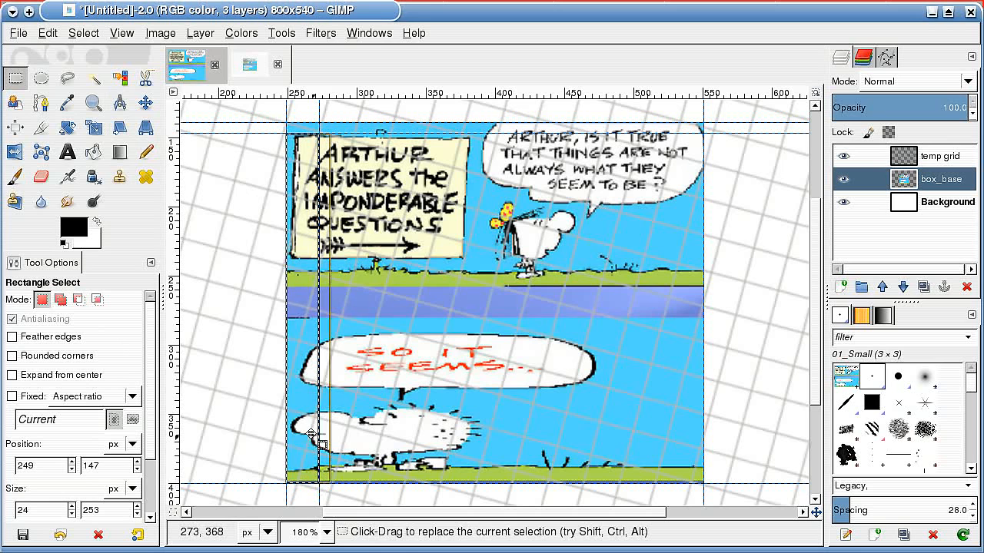
{"action": "left_click", "coordinate": [121, 129]}
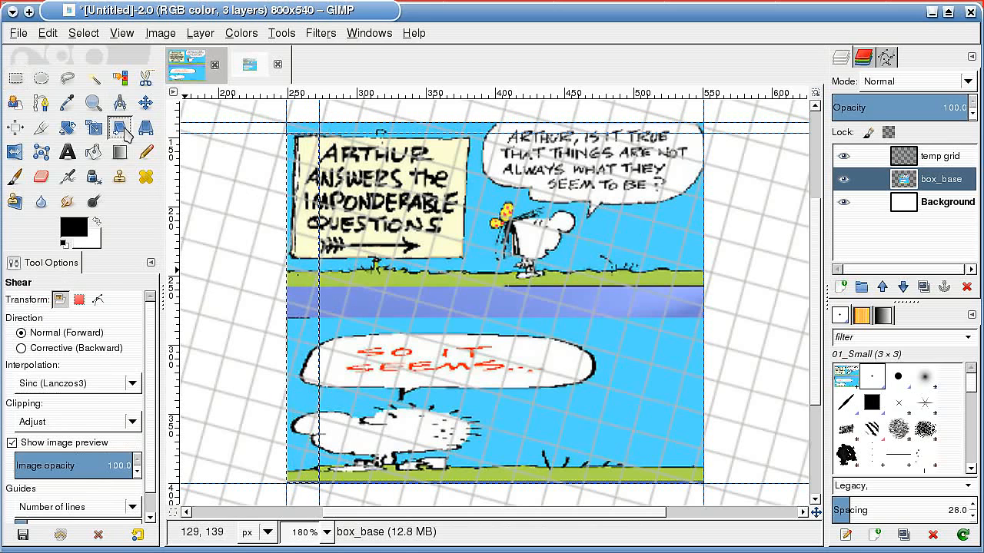
{"action": "left_click", "coordinate": [298, 259]}
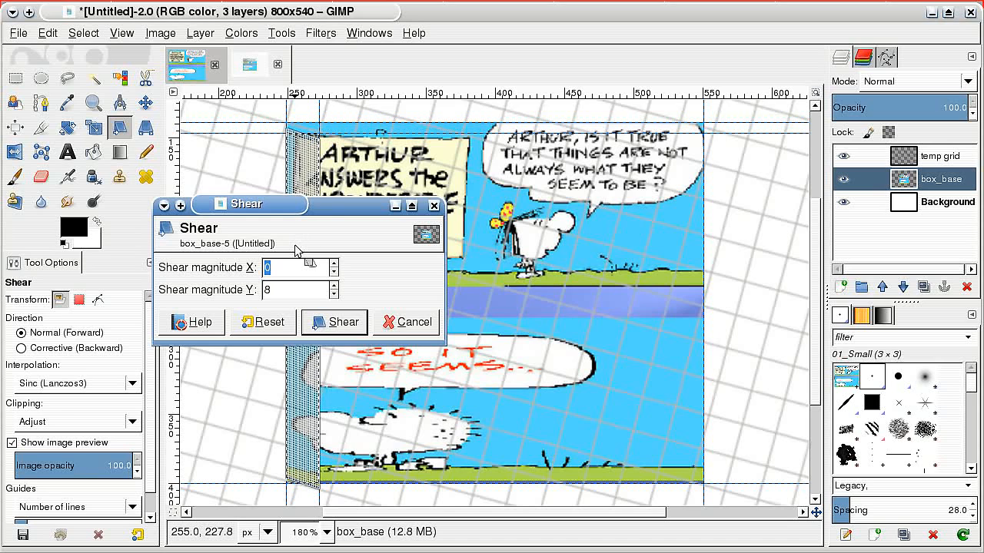
{"action": "left_click_drag", "start_coordinate": [325, 222], "coordinate": [558, 165]}
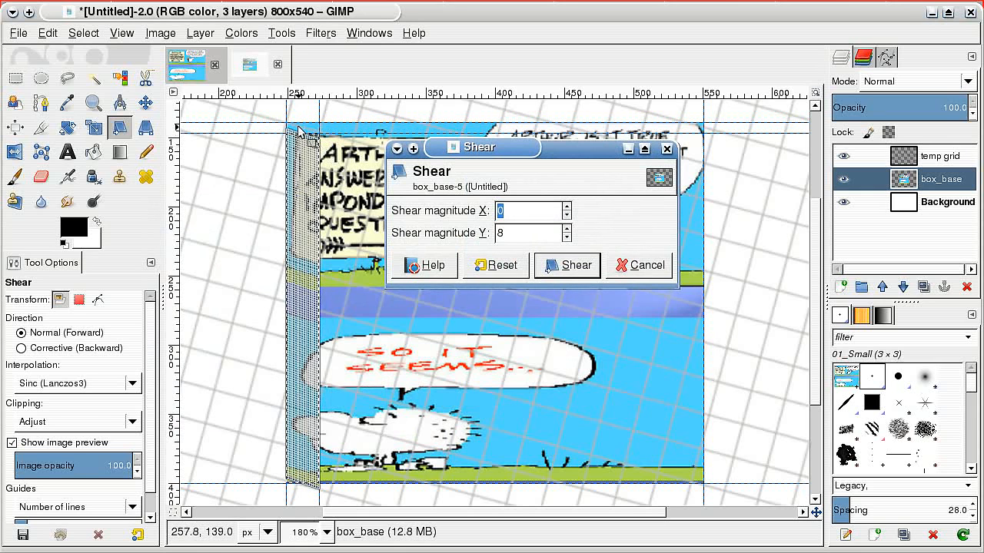
{"action": "left_click", "coordinate": [557, 271]}
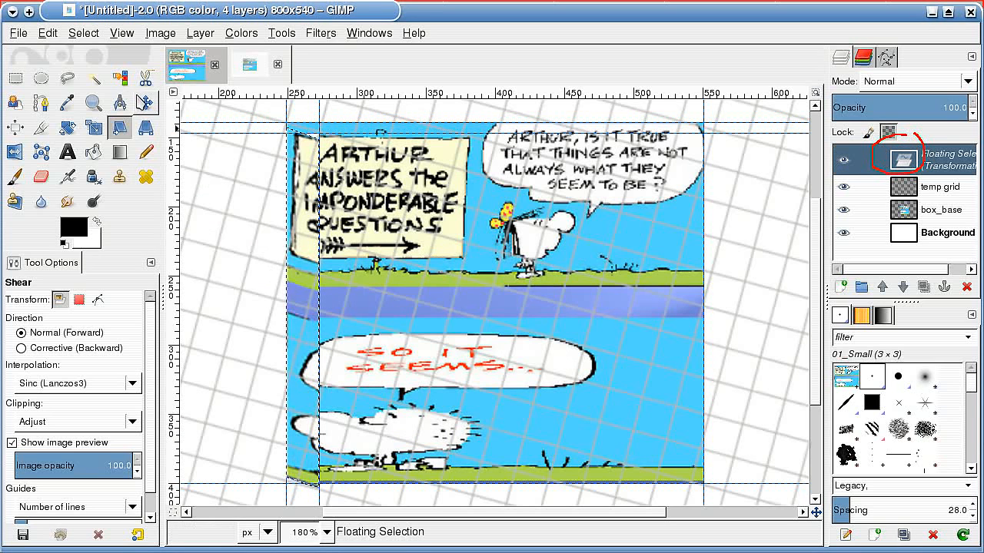
Move the sheared floating strip up to meet the comic's upper-left corner and convert it to a new layer
{"action": "left_click", "coordinate": [145, 102]}
{"action": "left_click_drag", "start_coordinate": [304, 265], "coordinate": [301, 265]}
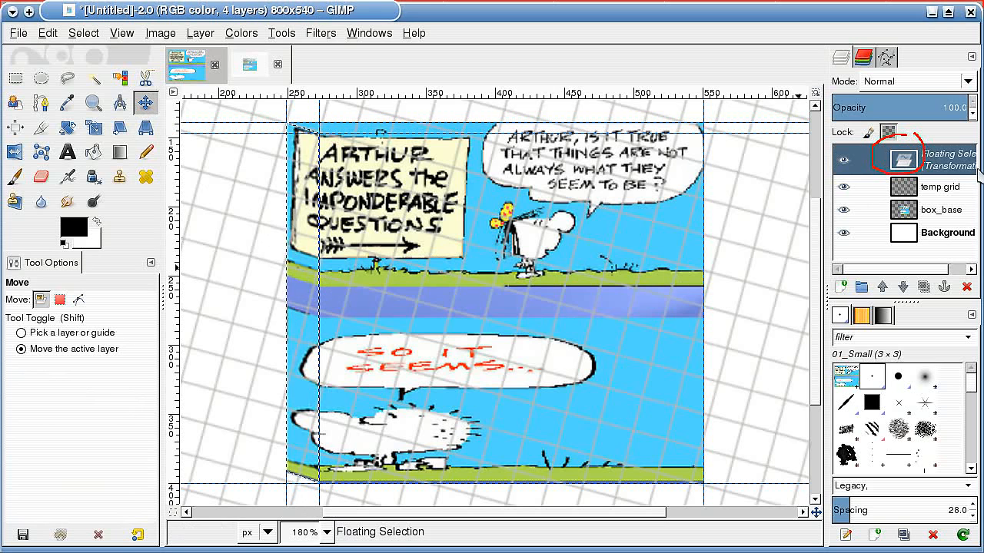
{"action": "right_click", "coordinate": [920, 158]}
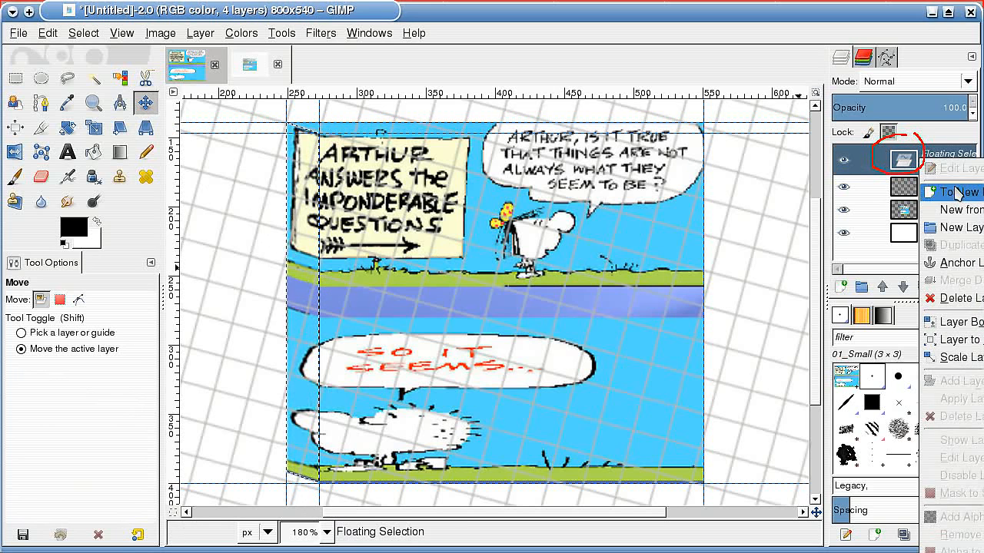
{"action": "left_click", "coordinate": [953, 193]}
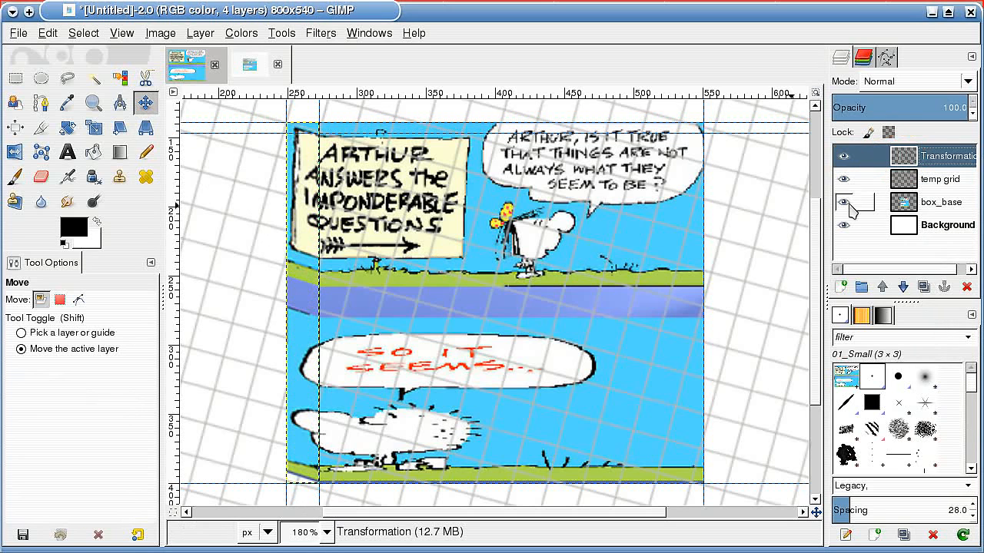
Select the 278 × 8 px strip of box_base at 273, 139 along the comic's top edge and shear it by X magnitude 25
{"action": "left_click", "coordinate": [938, 202]}
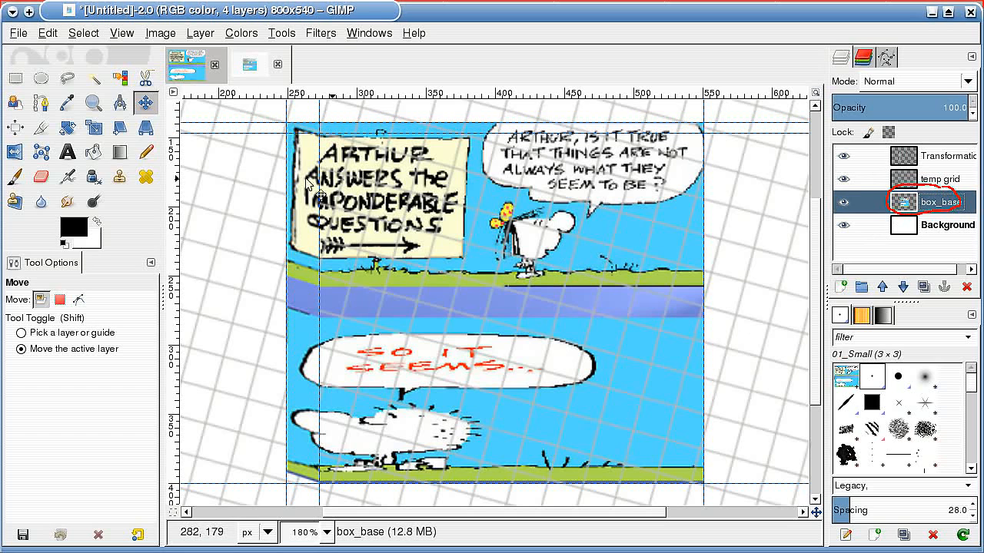
{"action": "left_click", "coordinate": [16, 77]}
{"action": "left_click_drag", "start_coordinate": [320, 119], "coordinate": [705, 130]}
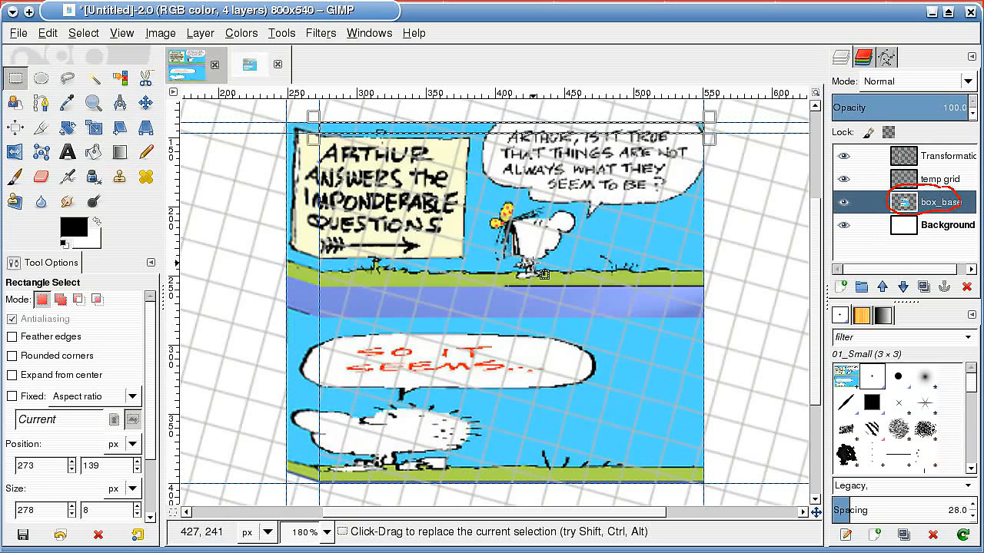
{"action": "left_click", "coordinate": [120, 129]}
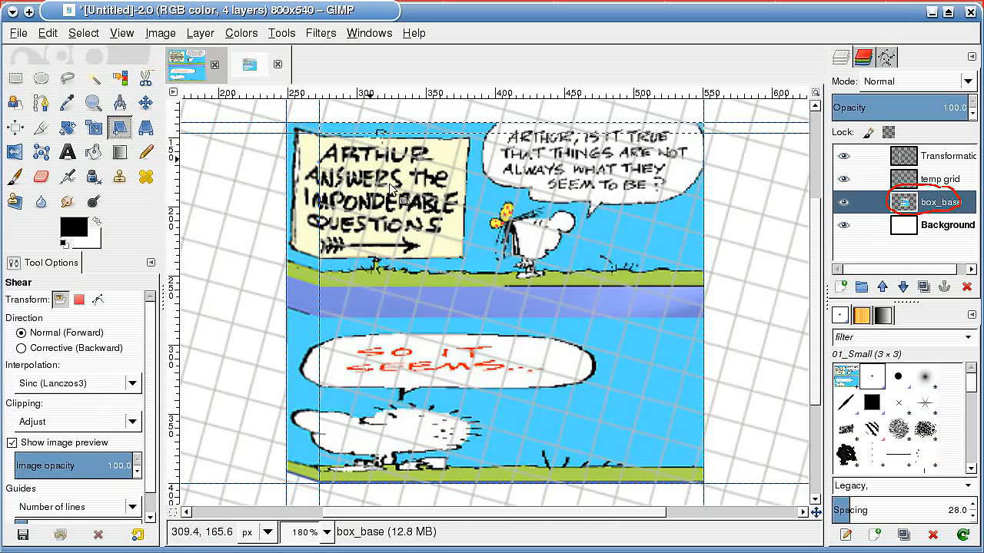
{"action": "scroll", "coordinate": [459, 240], "scroll_direction": "up", "scroll_amount": 3}
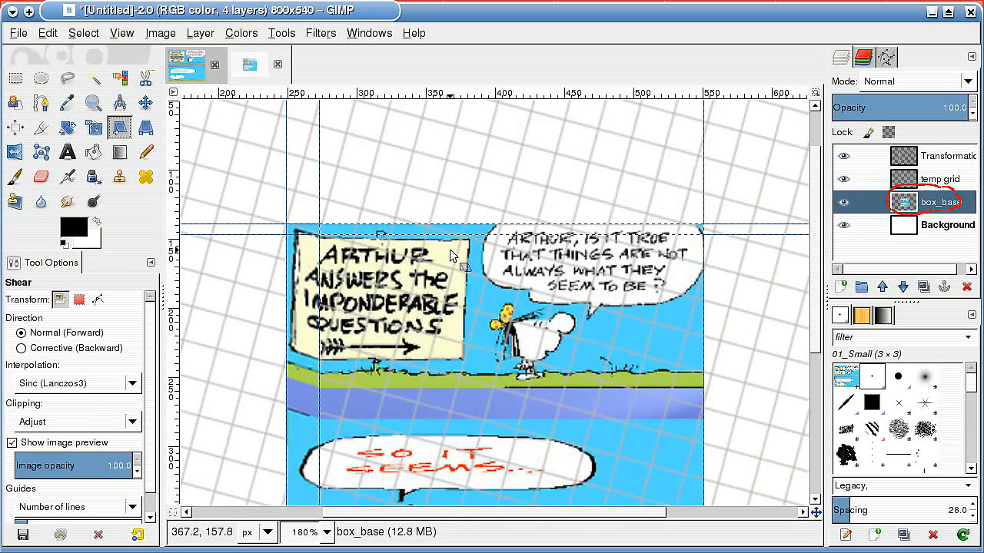
{"action": "scroll", "coordinate": [454, 256], "scroll_direction": "up", "scroll_amount": 2}
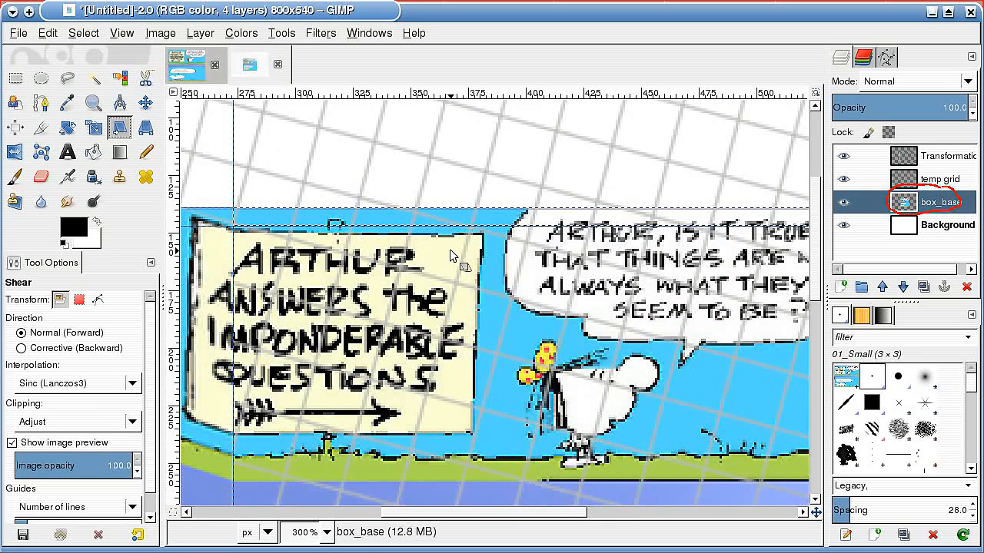
{"action": "left_click_drag", "start_coordinate": [472, 217], "coordinate": [432, 215]}
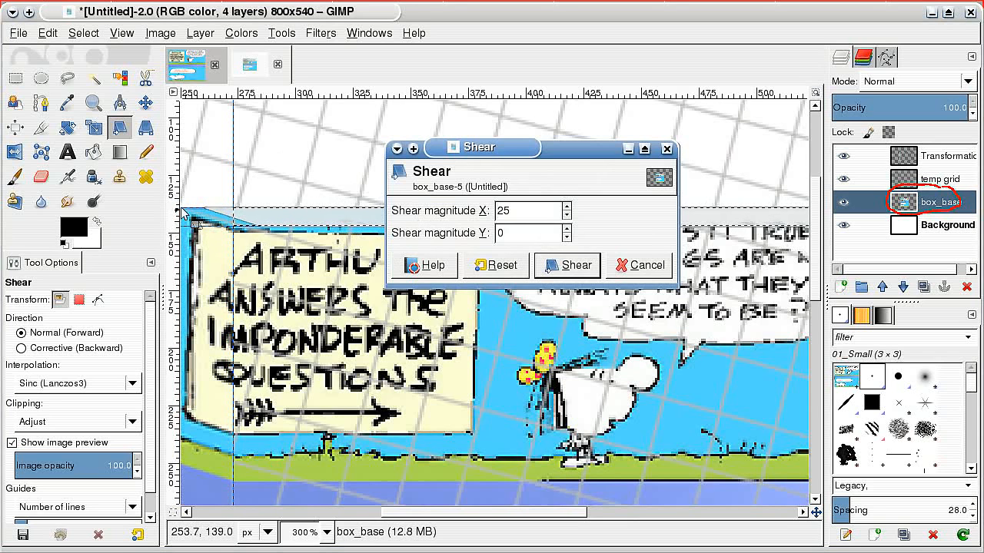
{"action": "left_click", "coordinate": [573, 269]}
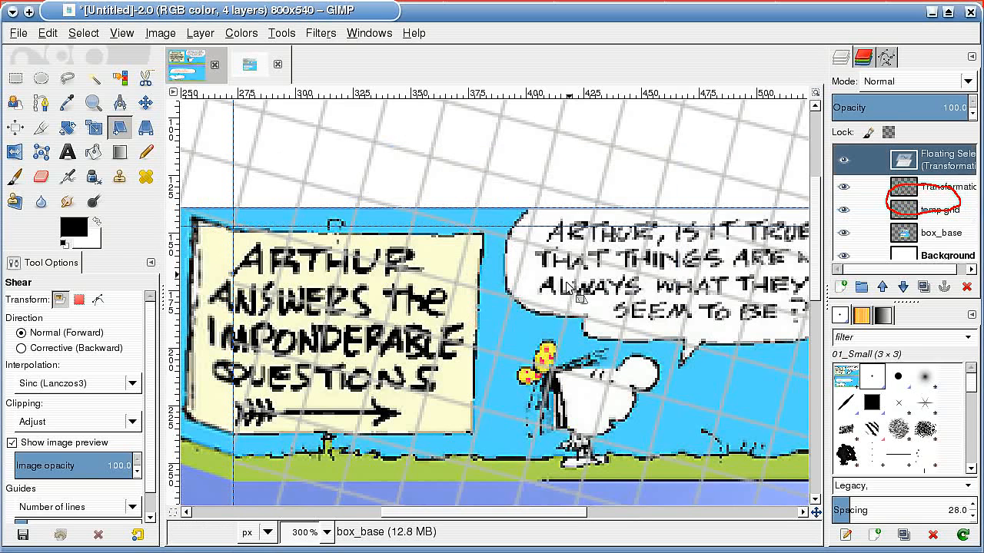
Move only the sheared floating top strip left so that it meets the comic's upper-left corner
{"action": "mouse_move", "coordinate": [891, 145]}
{"action": "left_mouse_down"}
{"action": "mouse_move", "coordinate": [878, 167]}
{"action": "mouse_move", "coordinate": [914, 140]}
{"action": "mouse_move", "coordinate": [877, 139]}
{"action": "left_mouse_up"}
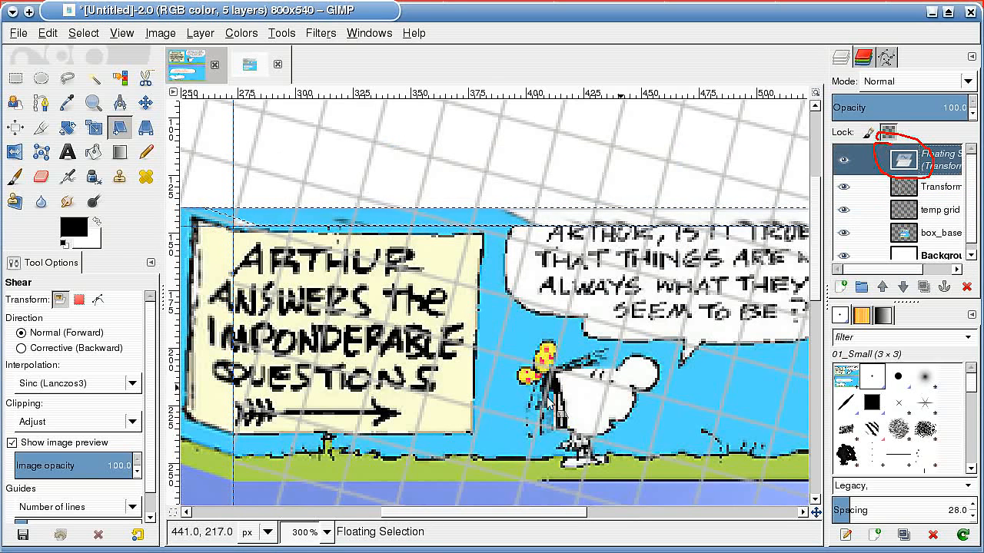
{"action": "left_click", "coordinate": [145, 102]}
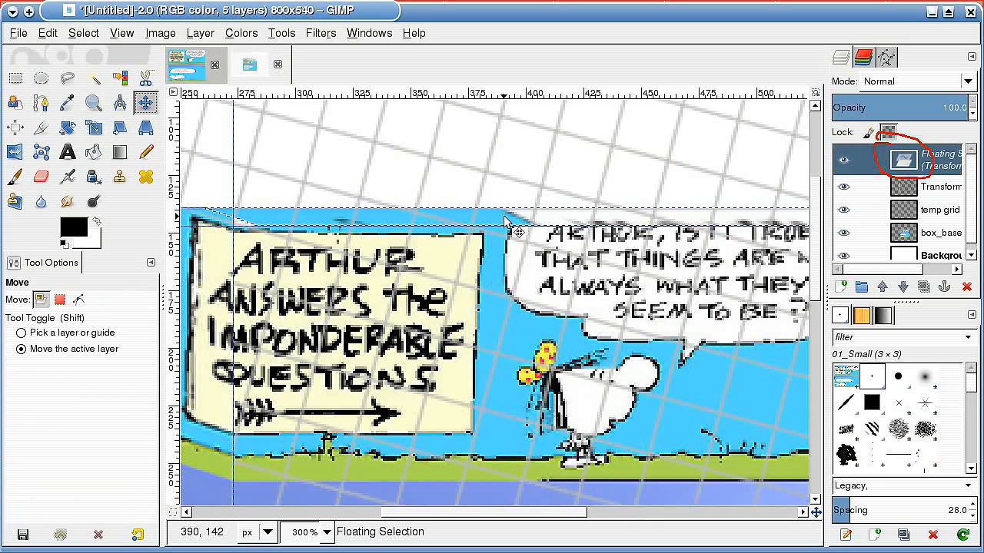
{"action": "mouse_move", "coordinate": [46, 341]}
{"action": "left_mouse_down"}
{"action": "mouse_move", "coordinate": [19, 354]}
{"action": "mouse_move", "coordinate": [63, 346]}
{"action": "left_mouse_up"}
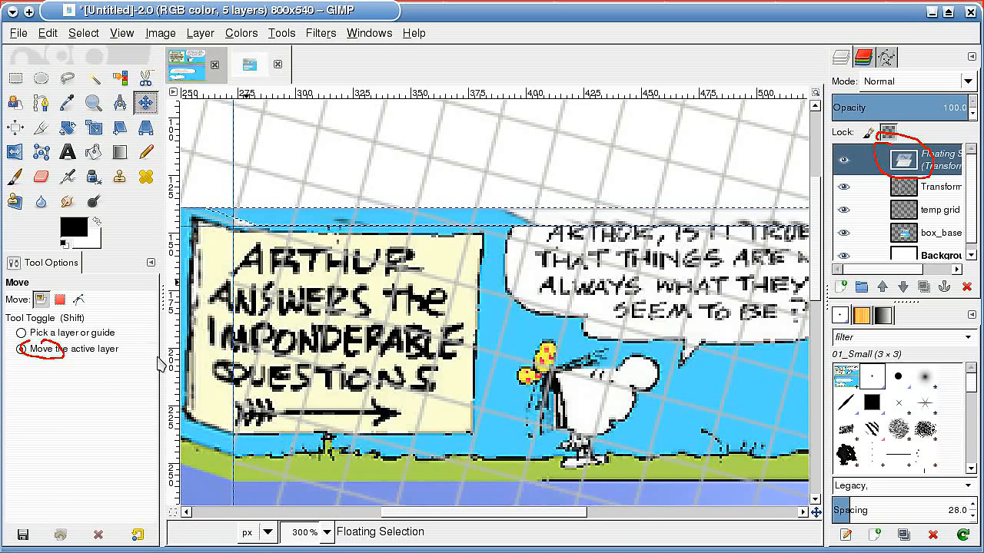
{"action": "left_click_drag", "start_coordinate": [508, 218], "coordinate": [506, 218]}
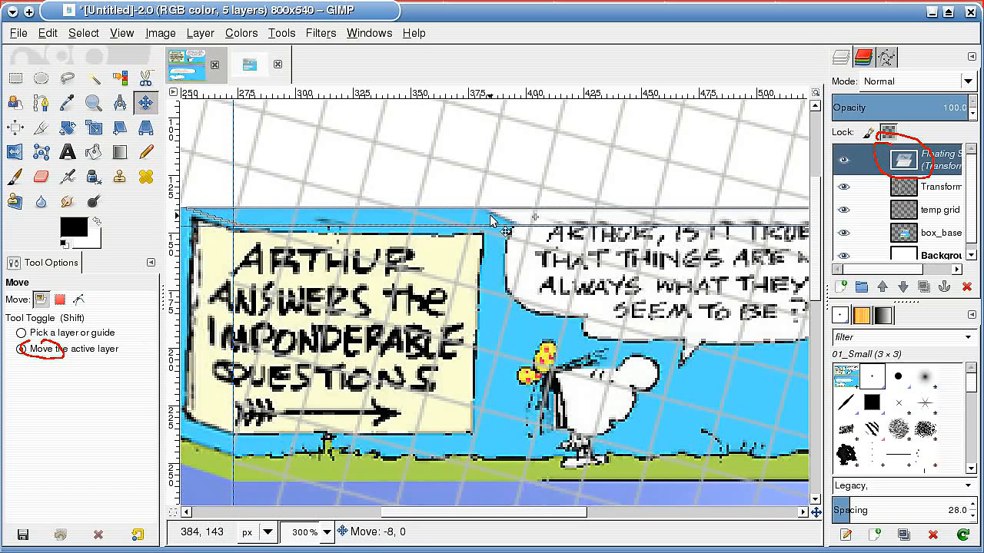
{"action": "left_click_drag", "start_coordinate": [493, 222], "coordinate": [493, 222]}
{"action": "left_click_drag", "start_coordinate": [438, 514], "coordinate": [510, 517]}
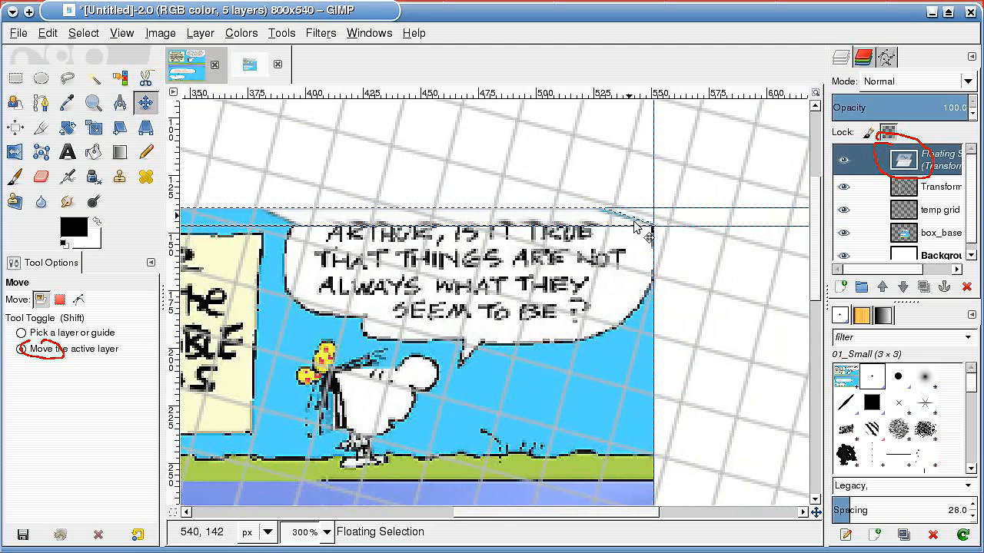
Convert the floating top strip to a new layer and hide the temp grid layer
{"action": "left_click_drag", "start_coordinate": [610, 518], "coordinate": [530, 519]}
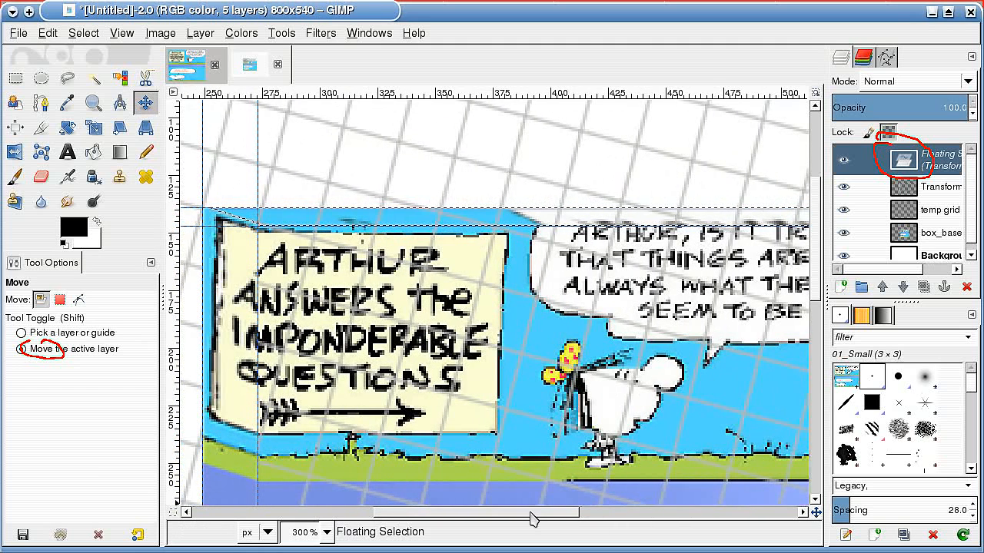
{"action": "right_click", "coordinate": [894, 157]}
{"action": "left_click", "coordinate": [915, 189]}
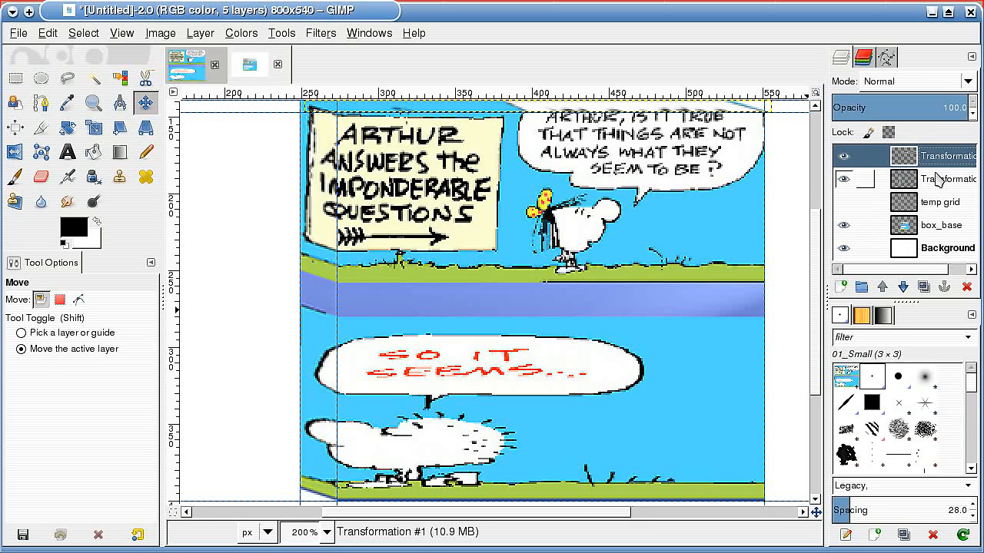
Darken the sheared left-side strip's layer with Brightness-Contrast, setting the brightness to -41
{"action": "left_click", "coordinate": [947, 179]}
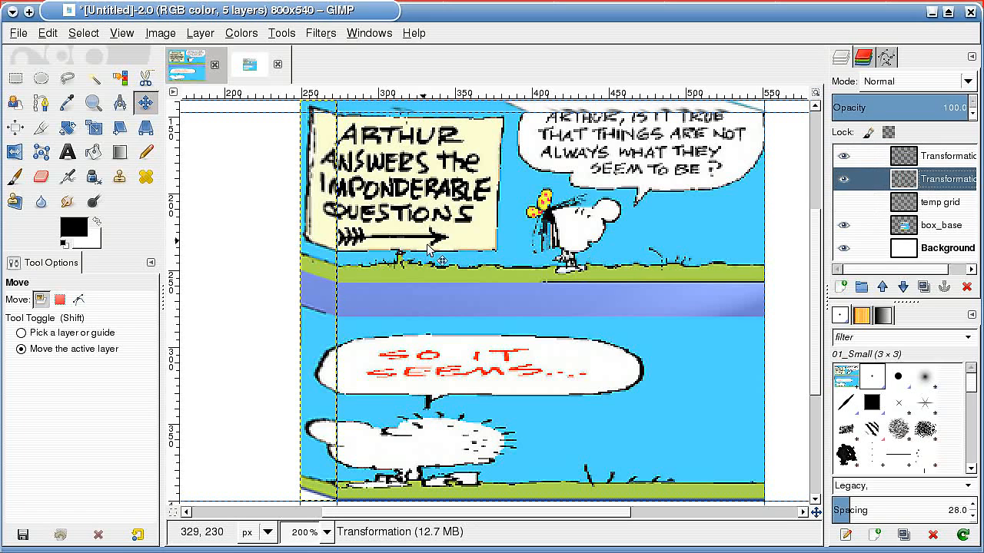
{"action": "left_click", "coordinate": [255, 38]}
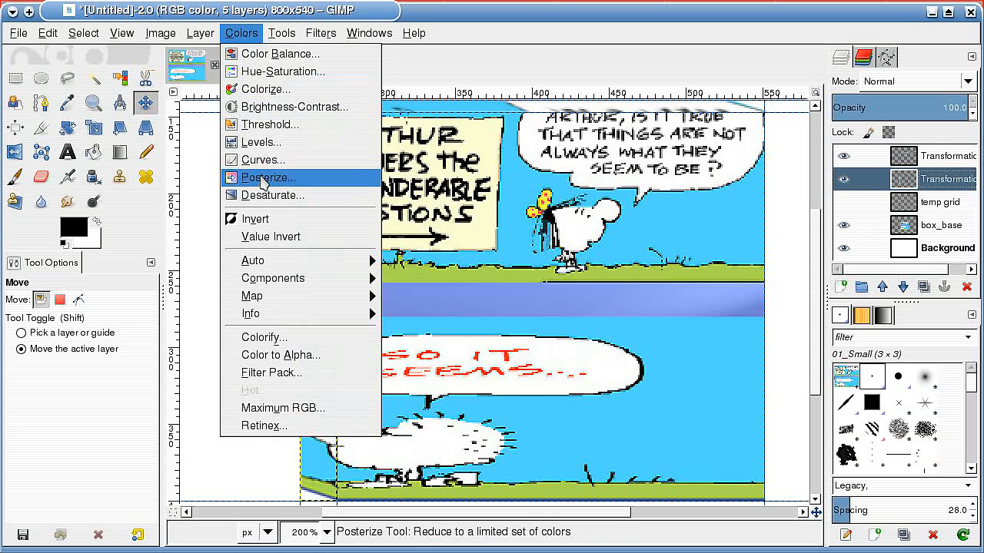
{"action": "left_click", "coordinate": [268, 110]}
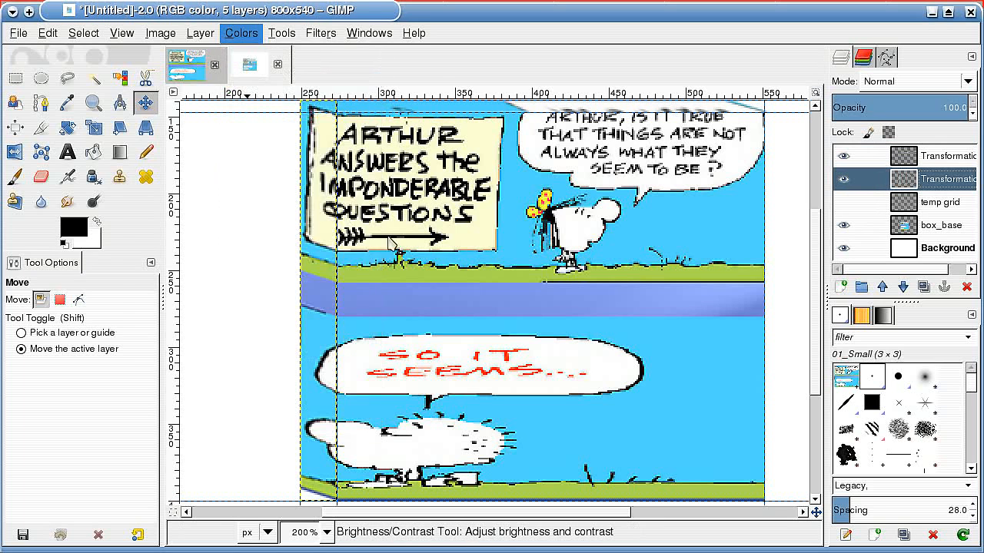
{"action": "left_click_drag", "start_coordinate": [299, 178], "coordinate": [275, 175]}
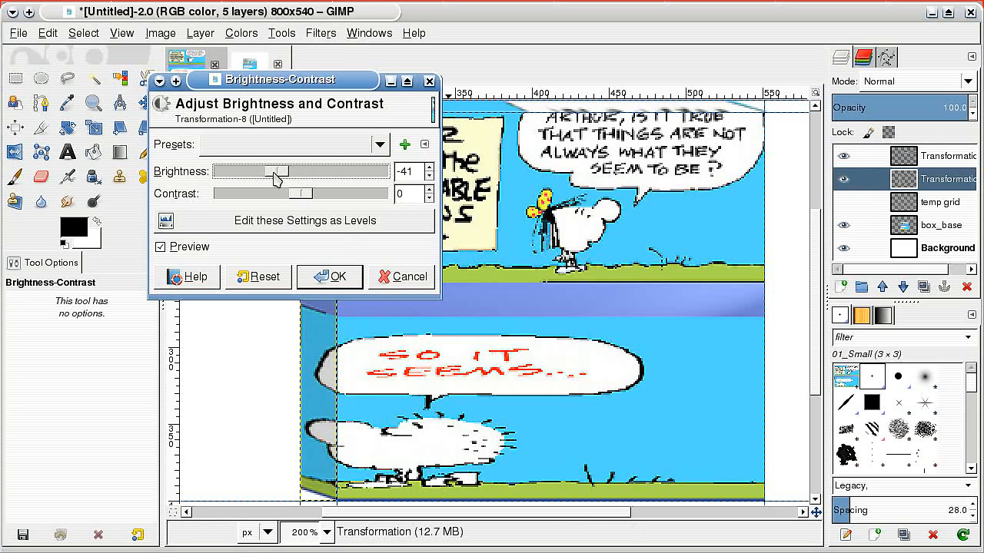
{"action": "left_click", "coordinate": [330, 278]}
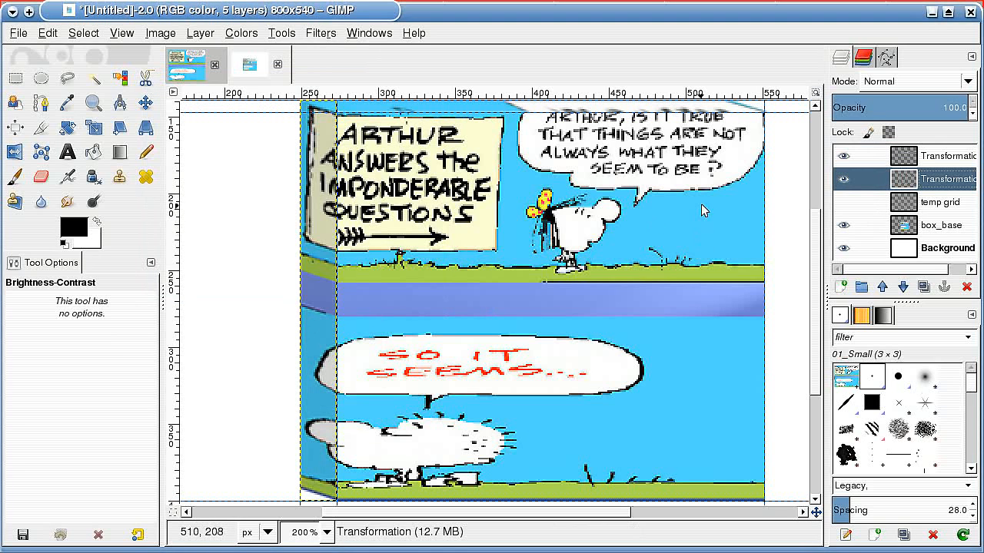
Brighten the sheared top strip's layer by strongly raising its brightness with Brightness-Contrast
{"action": "left_click", "coordinate": [922, 156]}
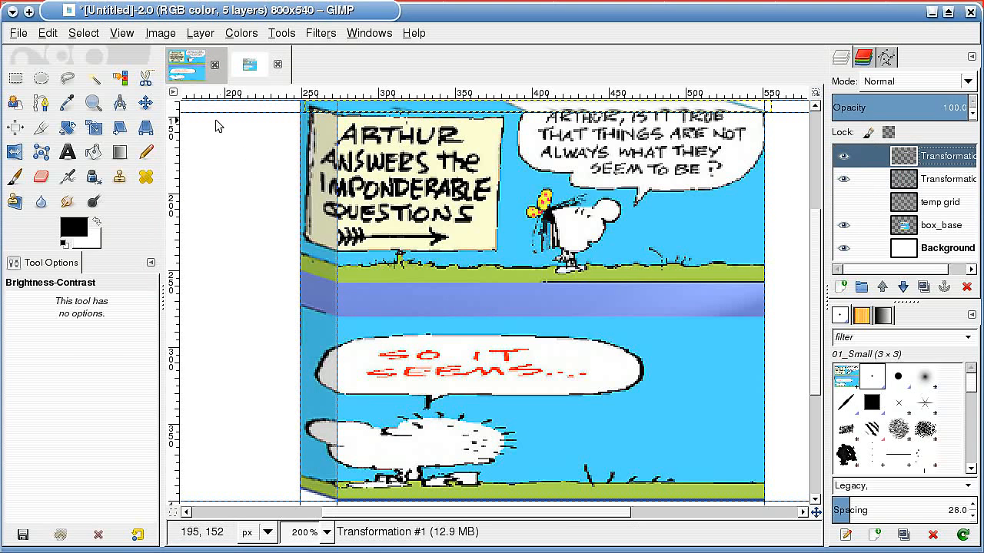
{"action": "left_click", "coordinate": [242, 34]}
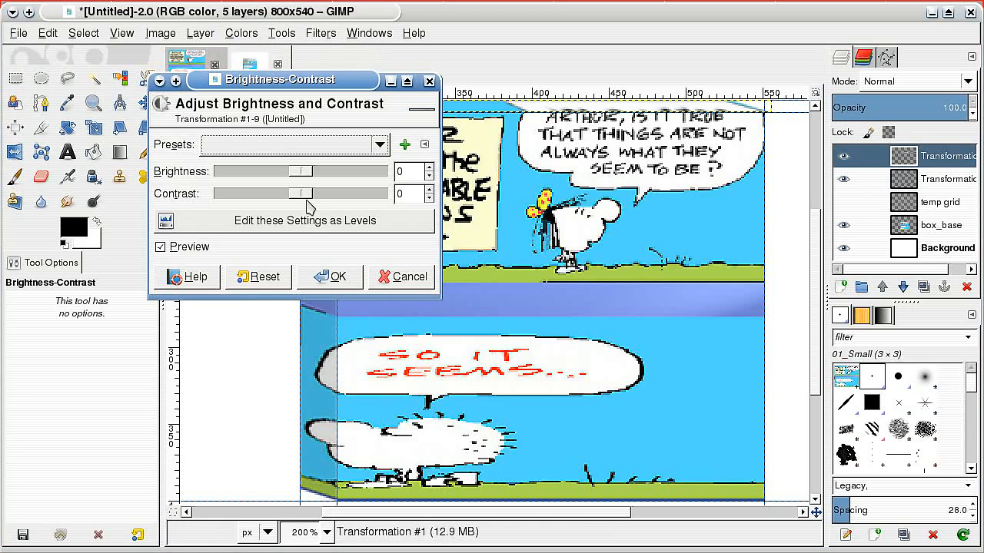
{"action": "left_click_drag", "start_coordinate": [298, 176], "coordinate": [369, 175]}
{"action": "left_click", "coordinate": [342, 278]}
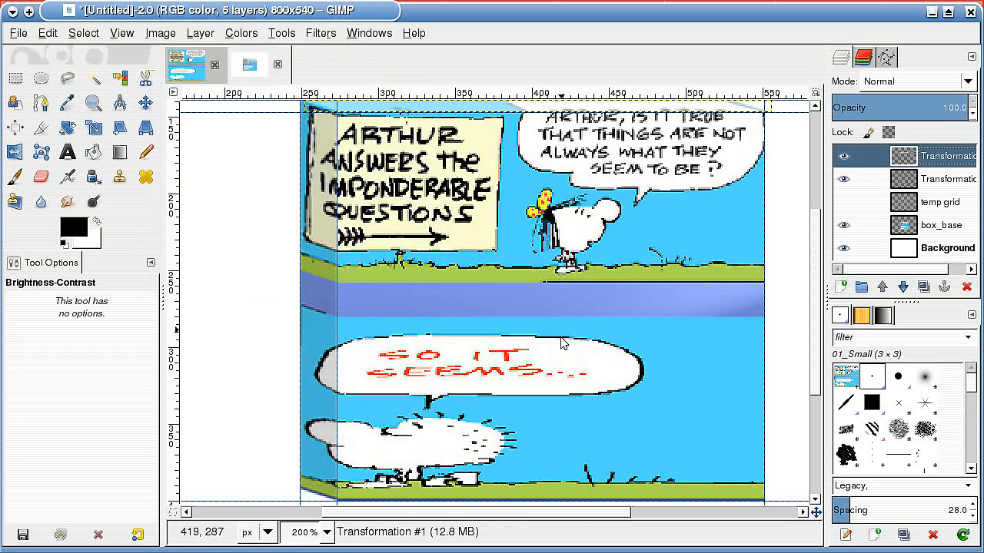
Merge the top strip's layer down into the left-side strip's layer
{"action": "left_click", "coordinate": [300, 532]}
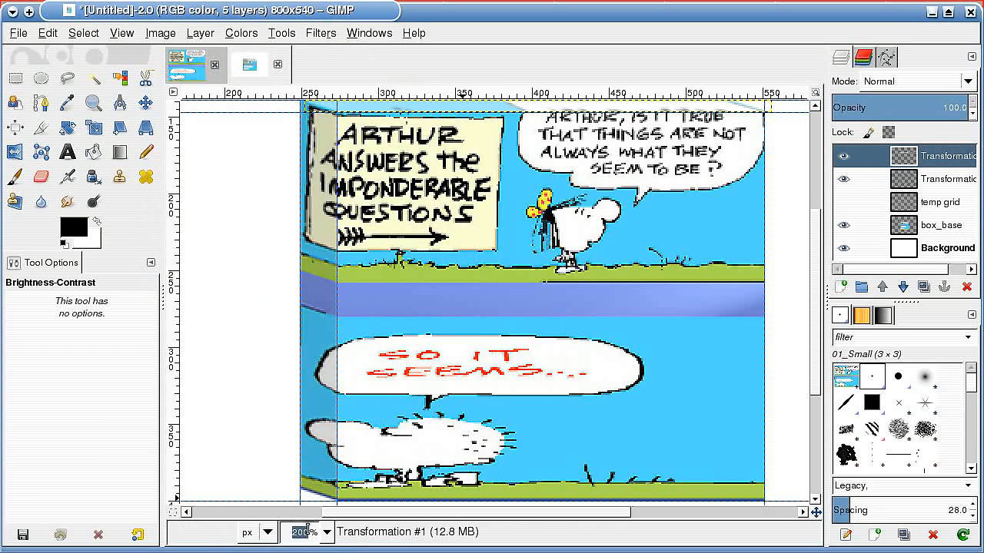
{"action": "type", "text": "18"}
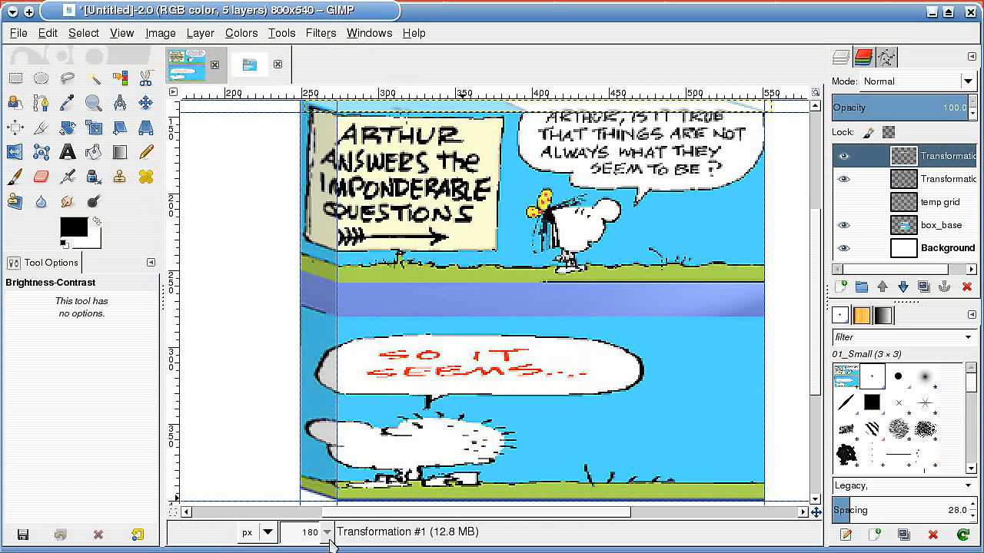
{"action": "type", "text": "0"}
{"action": "key", "text": "Return"}
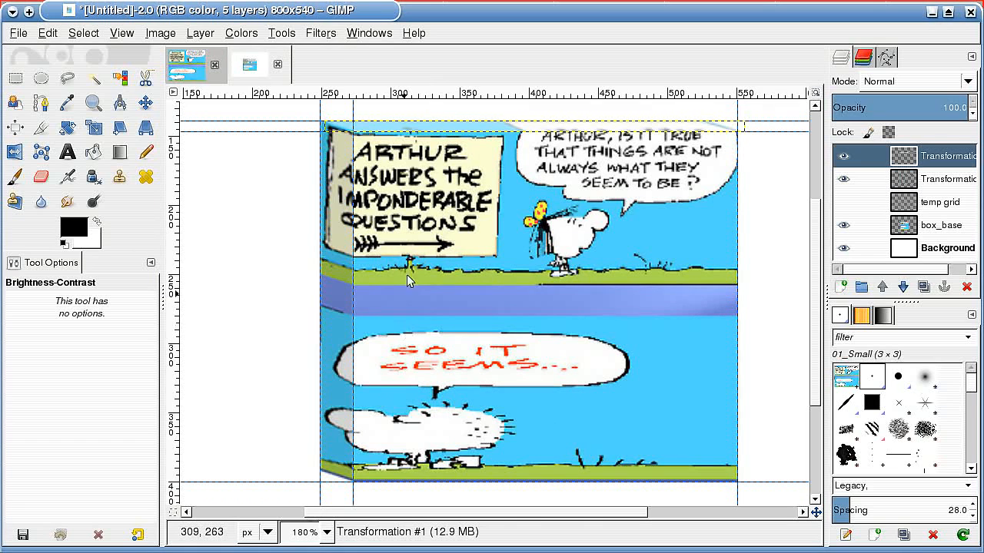
{"action": "right_click", "coordinate": [936, 156]}
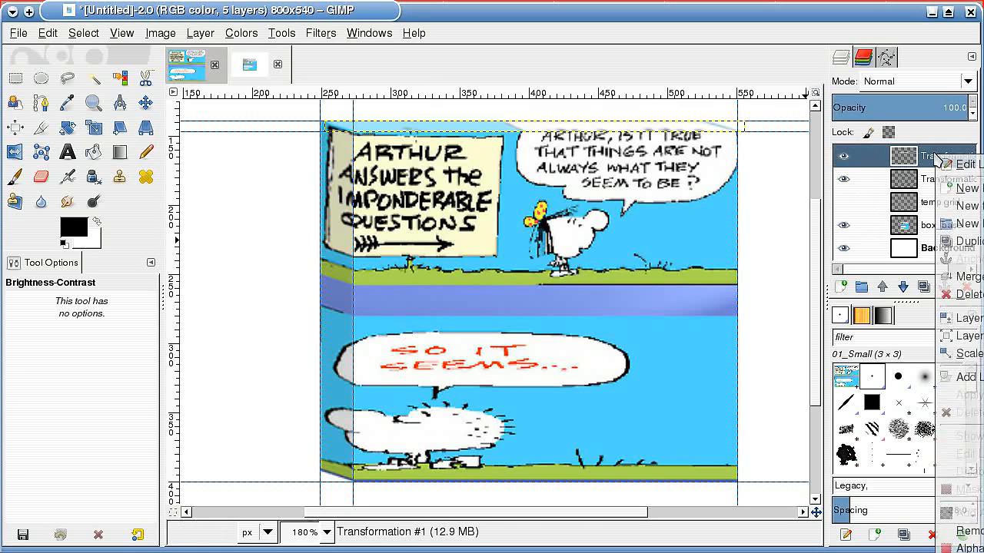
{"action": "left_click", "coordinate": [972, 278]}
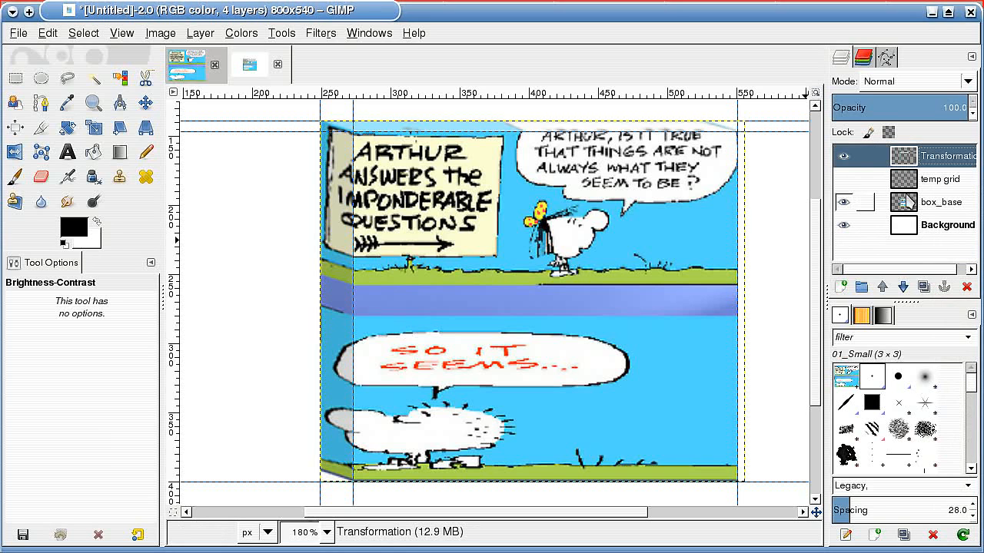
{"action": "left_click", "coordinate": [844, 157]}
{"action": "left_click", "coordinate": [844, 158]}
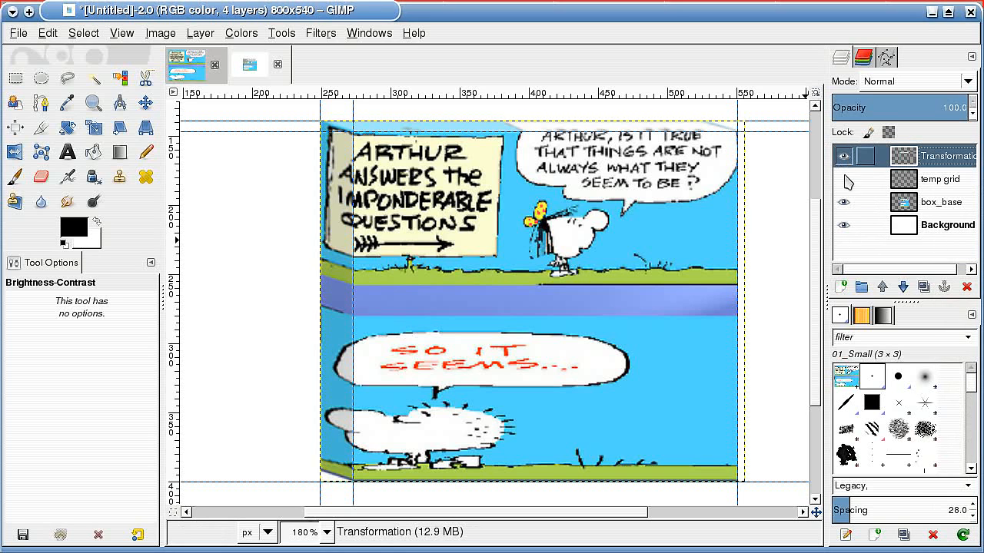
Delete the temp grid layer and merge the combined strips layer down into box_base
{"action": "left_click", "coordinate": [933, 183]}
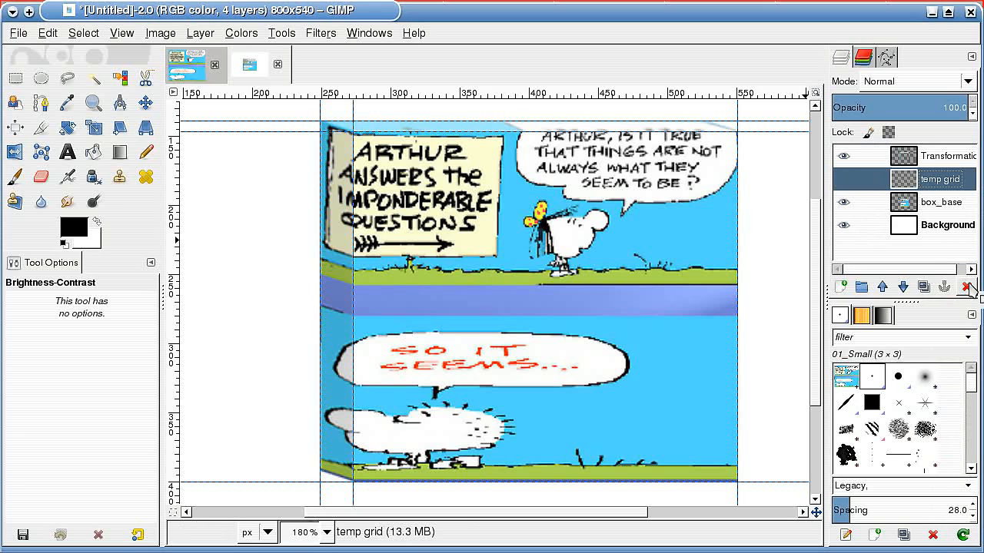
{"action": "left_click", "coordinate": [967, 287]}
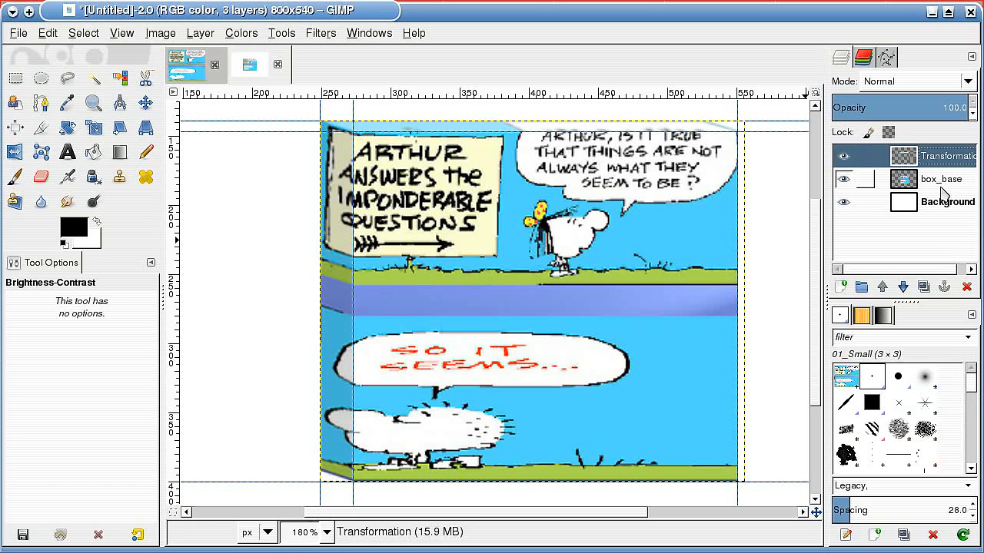
{"action": "right_click", "coordinate": [933, 161]}
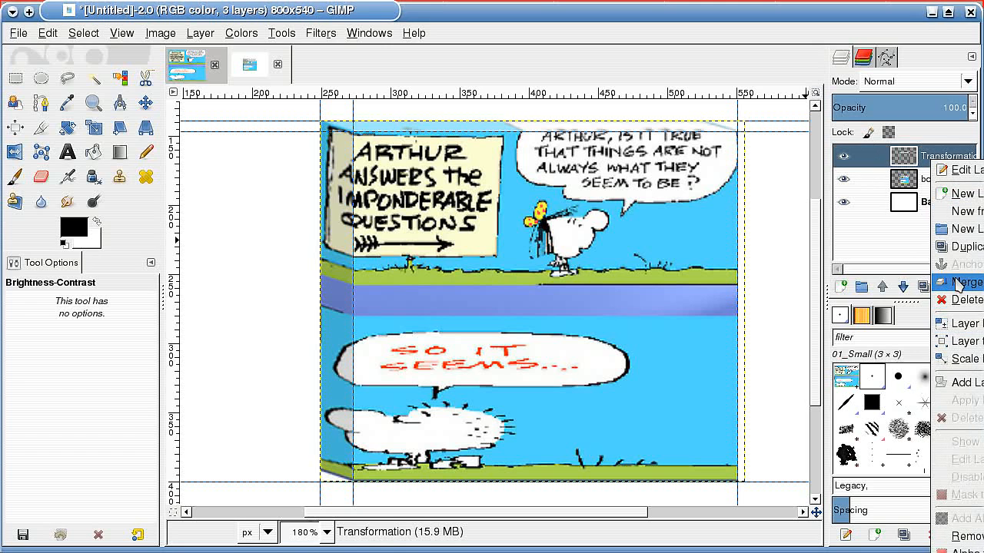
{"action": "left_click", "coordinate": [962, 300]}
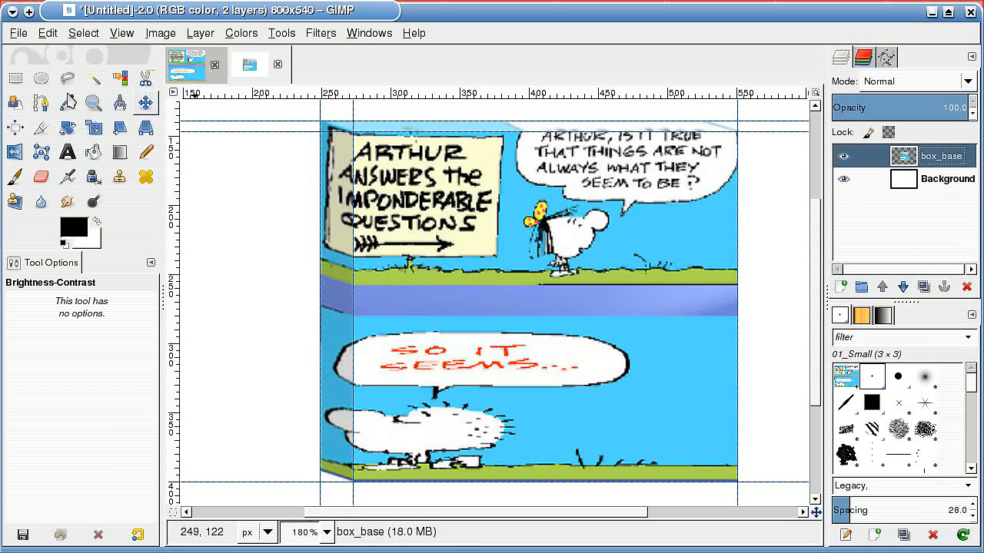
{"action": "left_click", "coordinate": [15, 78]}
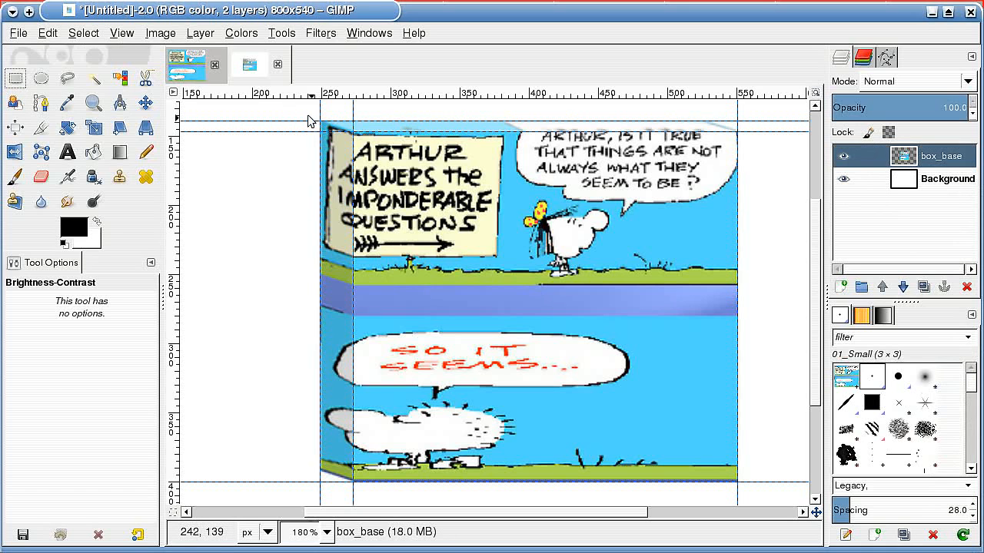
{"action": "left_click", "coordinate": [317, 125]}
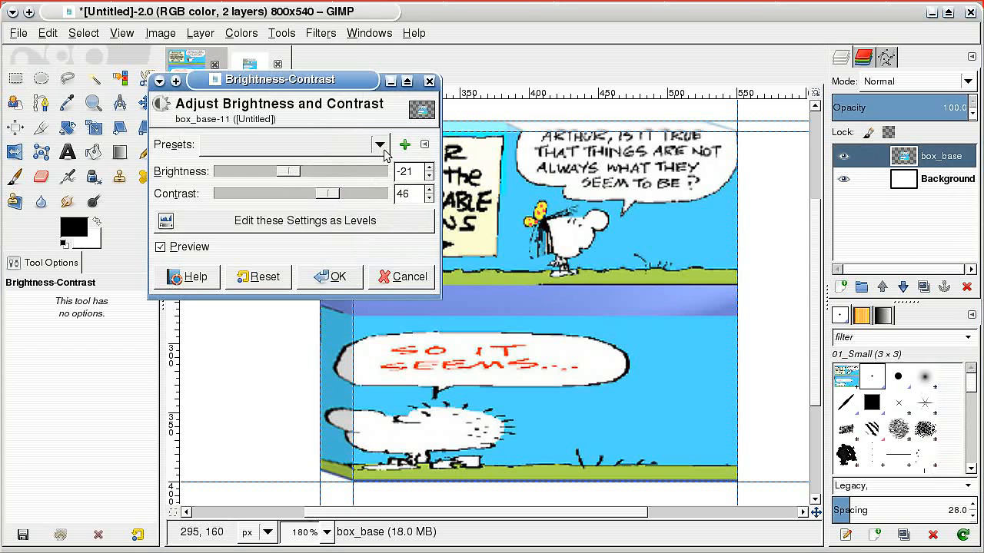
{"action": "left_click", "coordinate": [402, 276]}
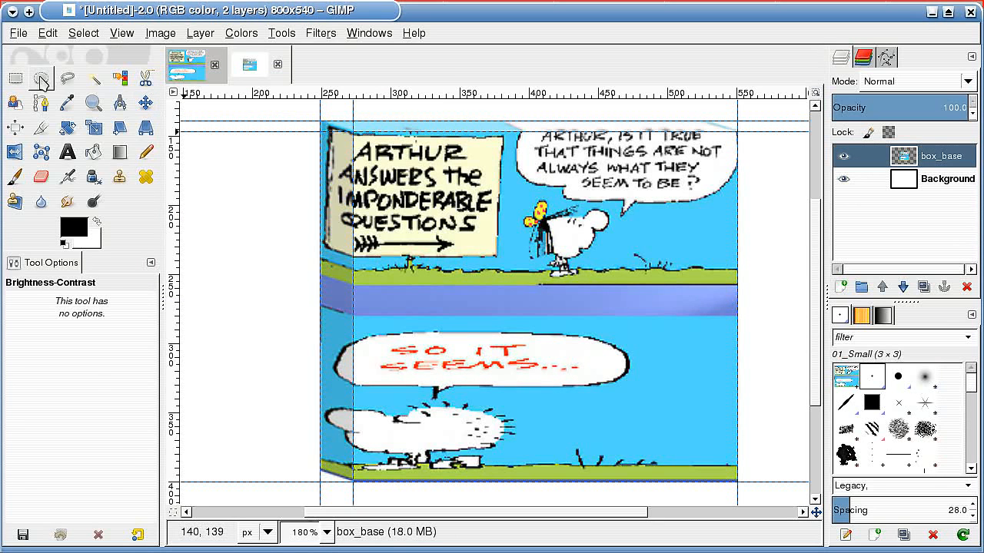
Select the whole box, raise its two right-hand corners slightly with a Perspective transform, and anchor the floating selection into box_base
{"action": "left_click", "coordinate": [15, 77]}
{"action": "left_click_drag", "start_coordinate": [335, 121], "coordinate": [812, 382]}
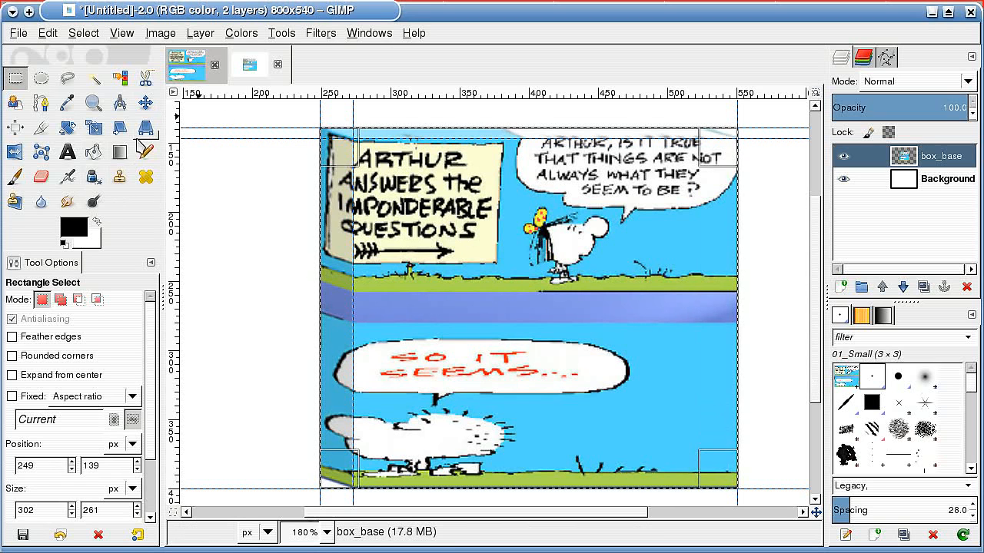
{"action": "left_click", "coordinate": [145, 127]}
{"action": "left_click", "coordinate": [515, 244]}
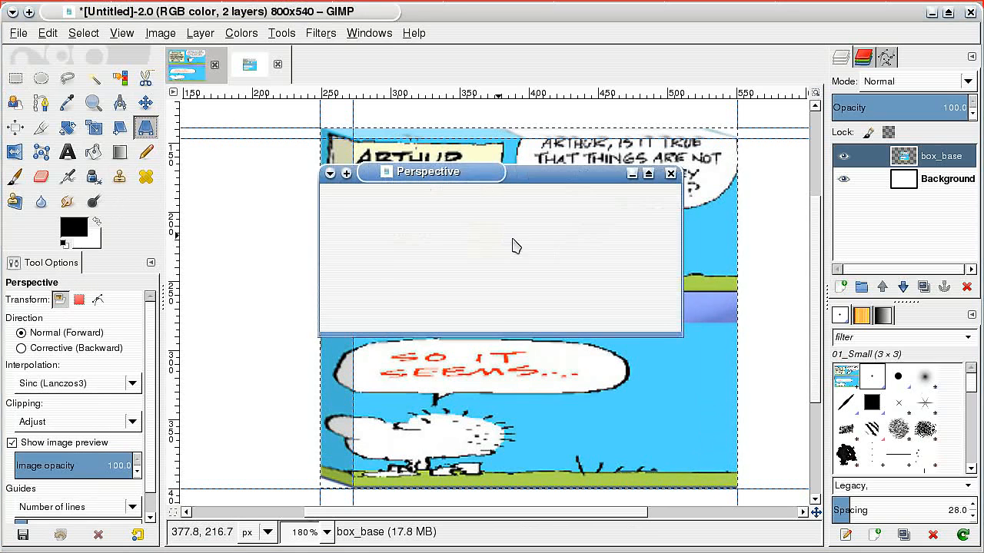
{"action": "left_click_drag", "start_coordinate": [619, 175], "coordinate": [470, 181]}
{"action": "mouse_move", "coordinate": [747, 128]}
{"action": "left_mouse_down"}
{"action": "mouse_move", "coordinate": [754, 120]}
{"action": "mouse_move", "coordinate": [746, 118]}
{"action": "left_mouse_up"}
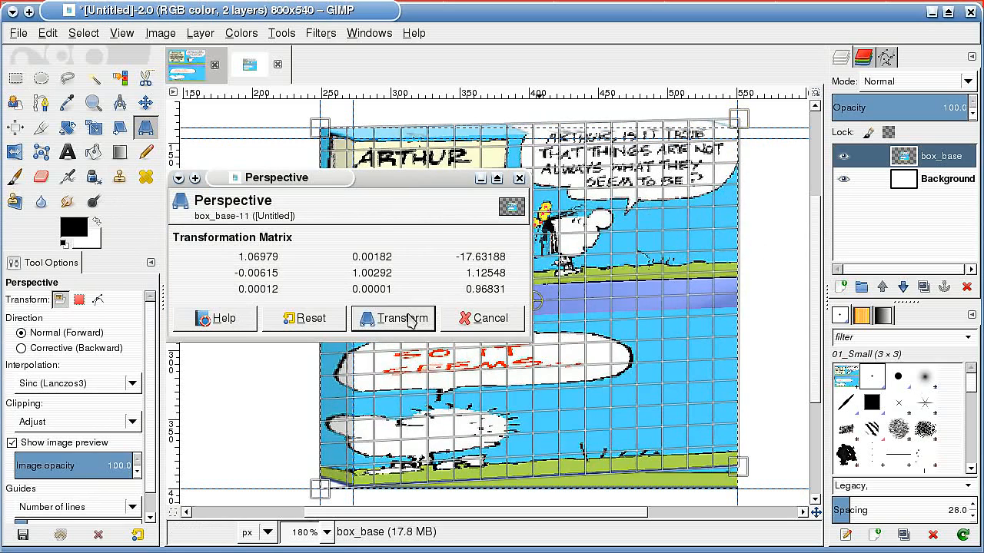
{"action": "left_click", "coordinate": [393, 318]}
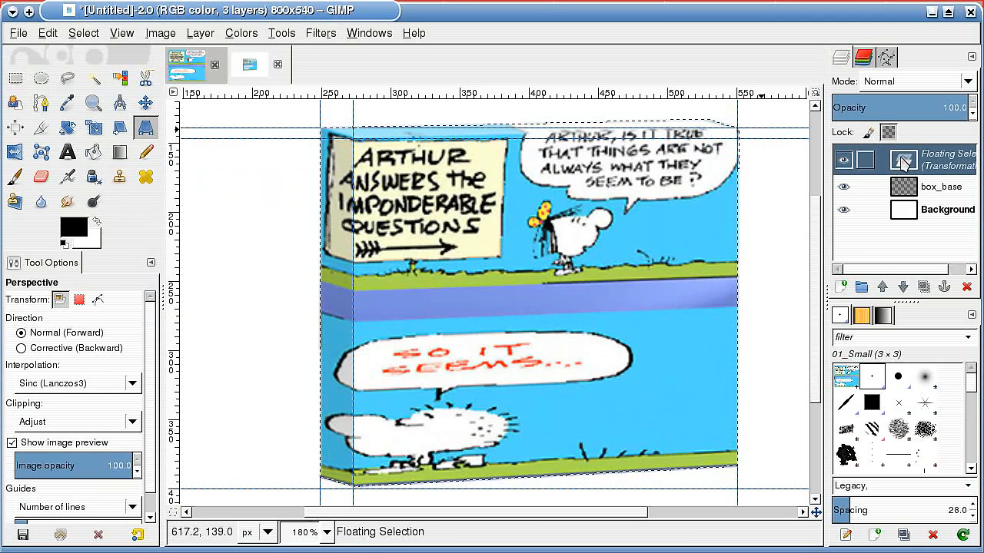
{"action": "right_click", "coordinate": [926, 169]}
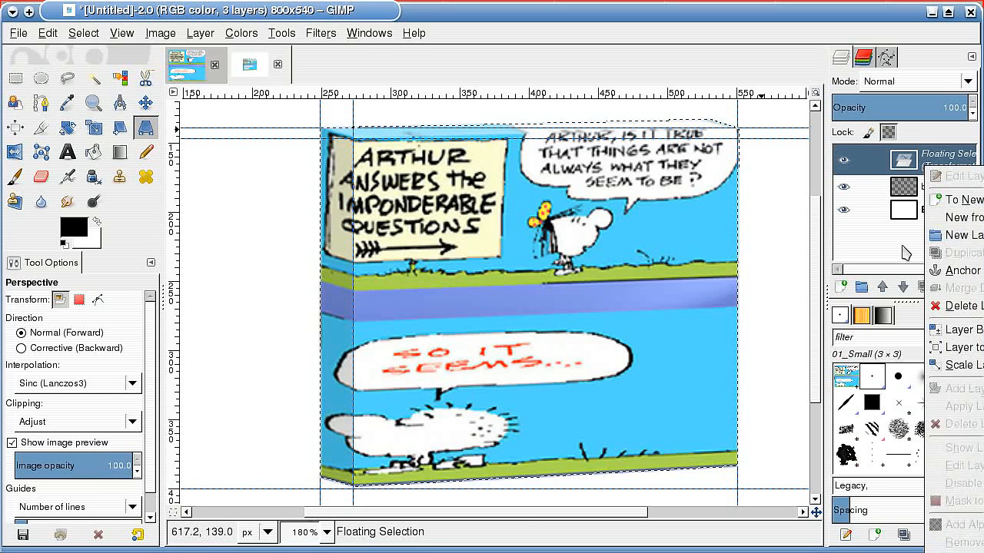
{"action": "left_click", "coordinate": [961, 270]}
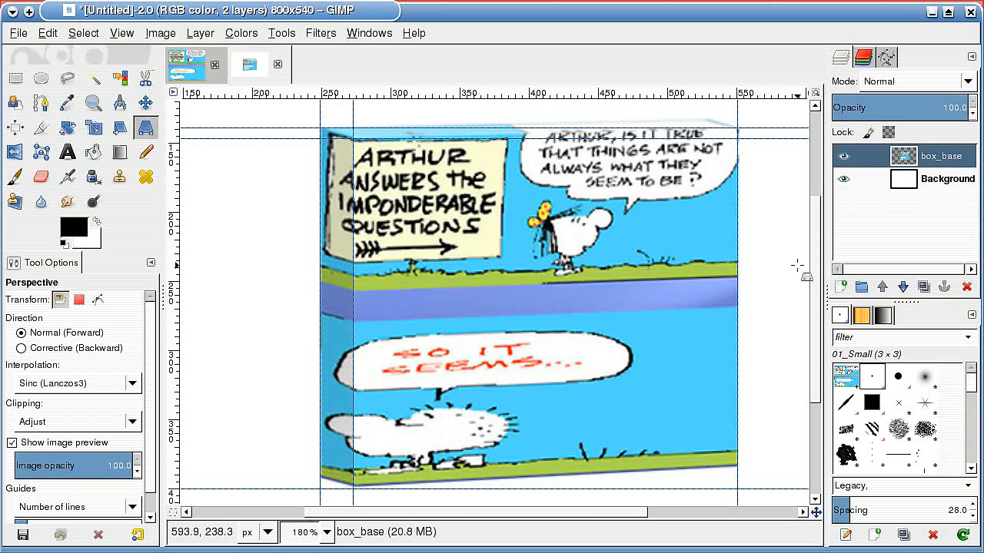
Remove all guides from the image
{"action": "left_click", "coordinate": [156, 36]}
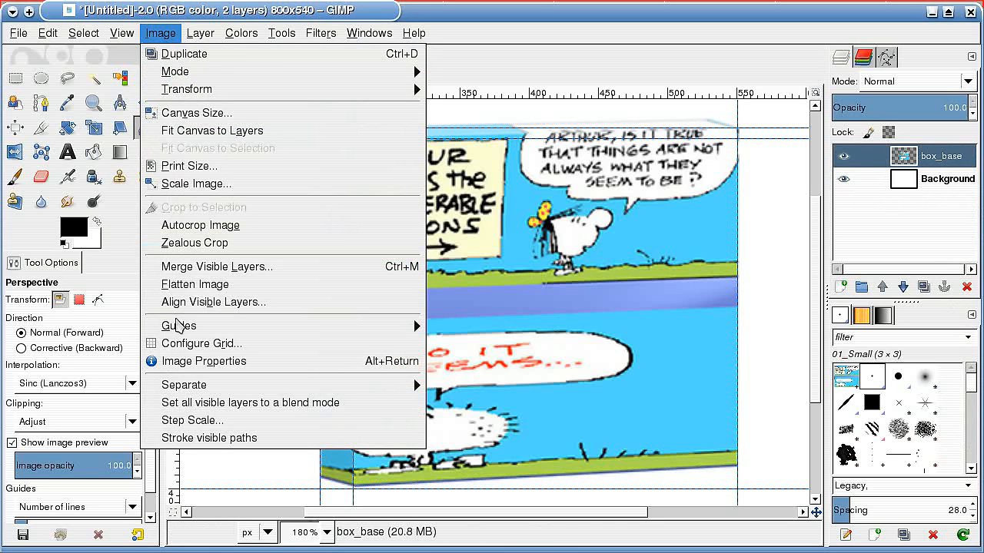
{"action": "mouse_move", "coordinate": [191, 331]}
{"action": "left_click", "coordinate": [496, 401]}
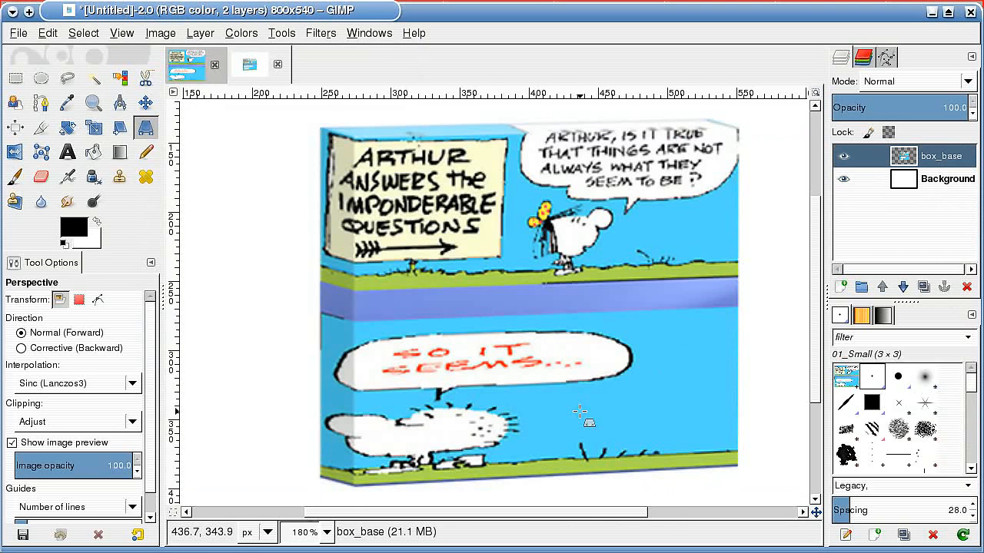
Start a Drop Shadow on the box_base layer and choose mid-grey 827f7f as the shadow color
{"action": "scroll", "coordinate": [579, 412], "scroll_direction": "down", "scroll_amount": 1}
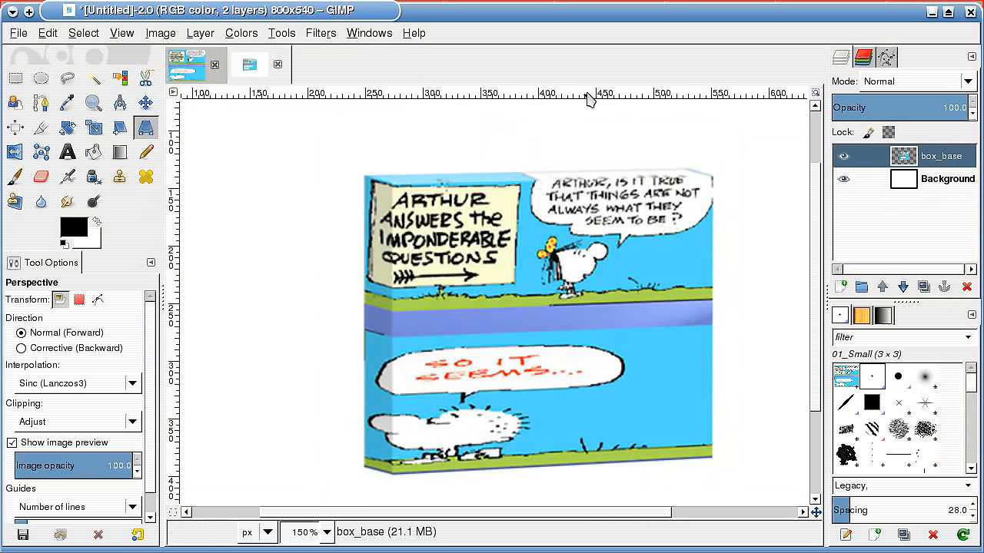
{"action": "left_click", "coordinate": [321, 34]}
{"action": "mouse_move", "coordinate": [402, 184]}
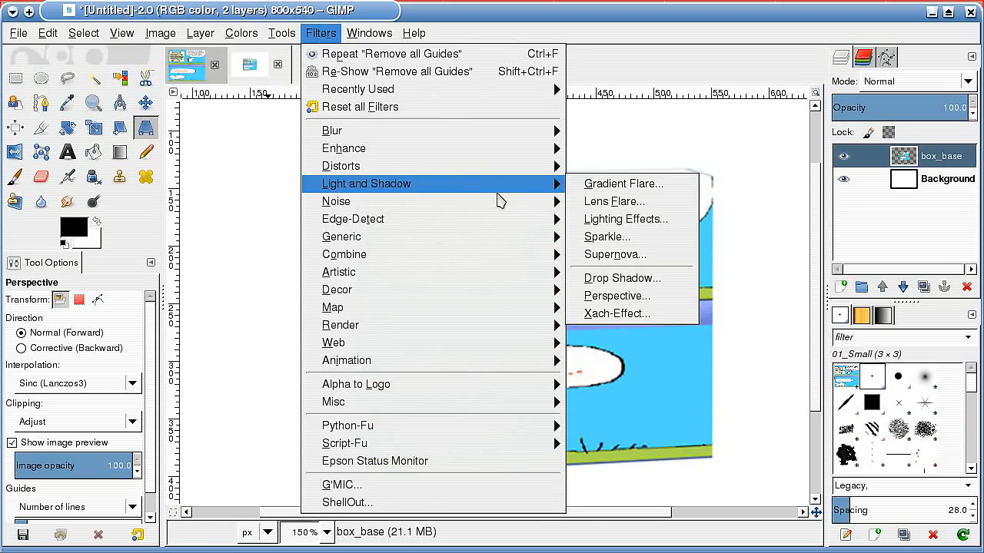
{"action": "left_click", "coordinate": [626, 282]}
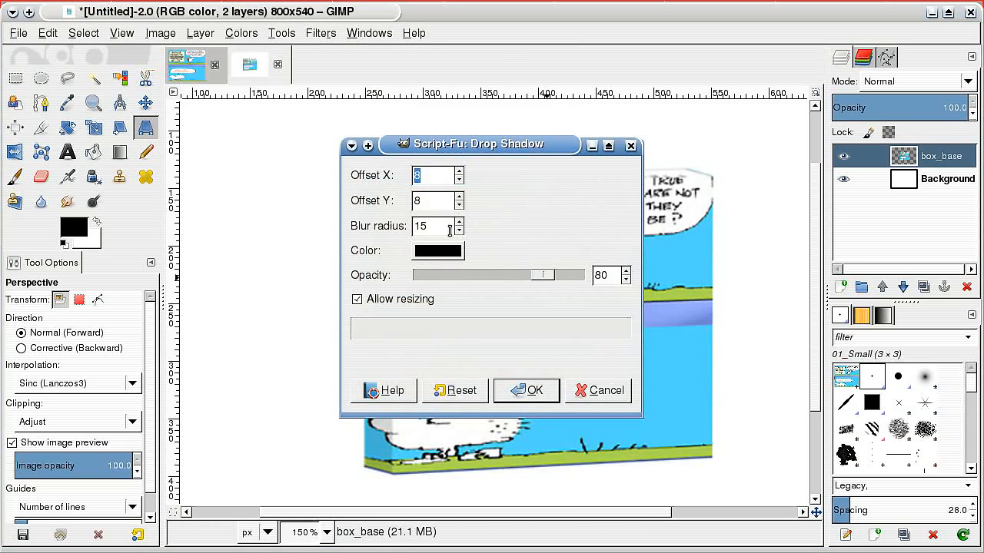
{"action": "left_click", "coordinate": [450, 256]}
{"action": "left_click_drag", "start_coordinate": [500, 296], "coordinate": [507, 346]}
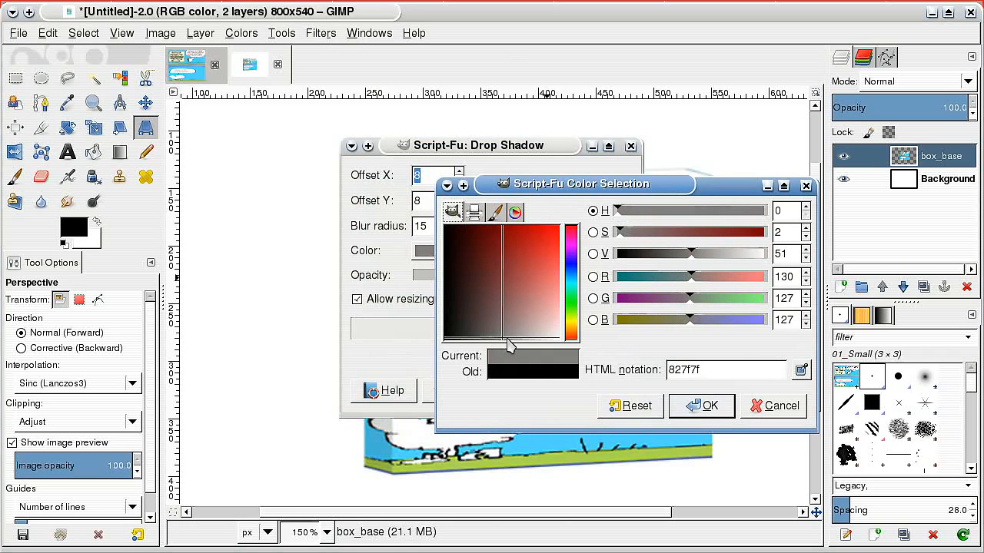
{"action": "left_click", "coordinate": [722, 405]}
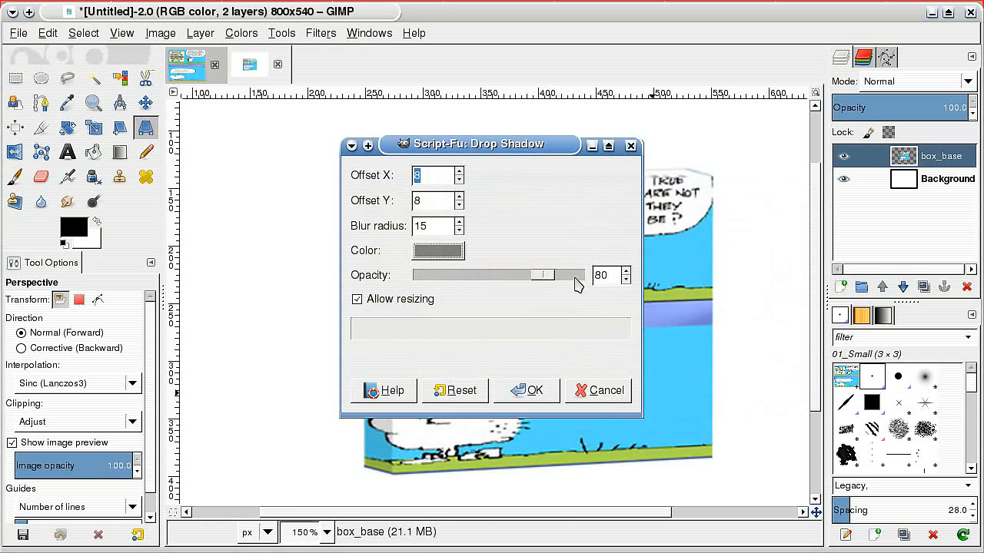
Set the shadow's opacity to 50, offset X to -4 and offset Y to 4, and apply the drop shadow
{"action": "left_click_drag", "start_coordinate": [556, 281], "coordinate": [507, 282]}
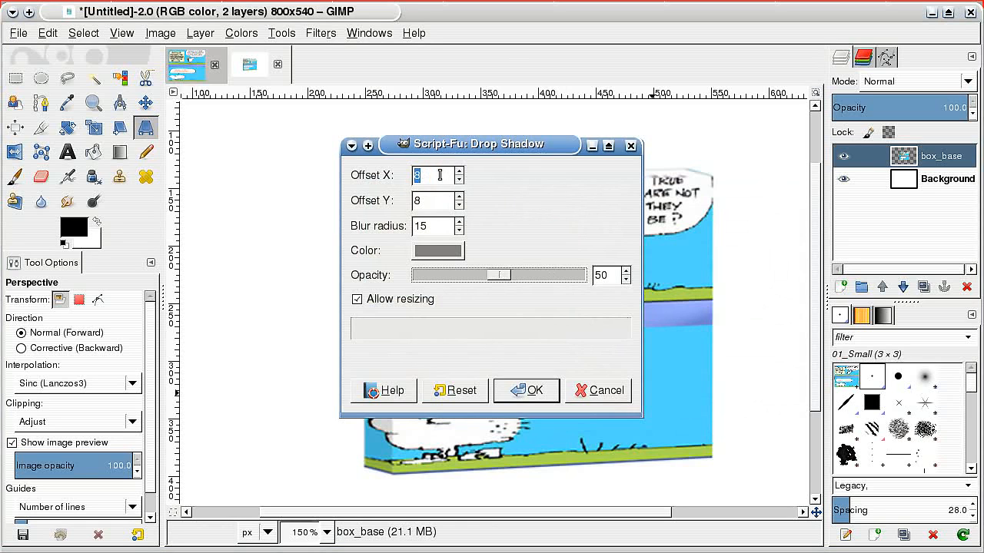
{"action": "left_click", "coordinate": [434, 176]}
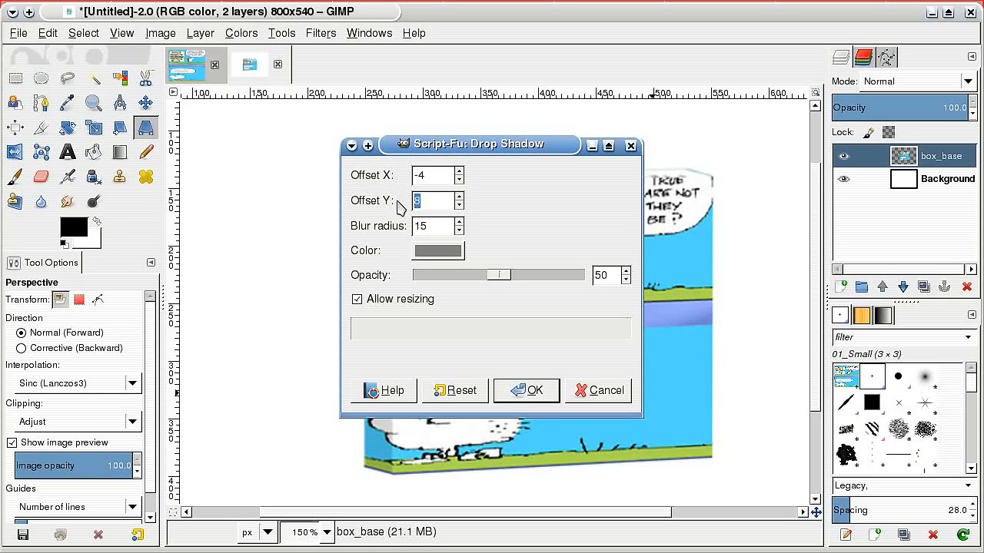
{"action": "type", "text": "4"}
{"action": "left_click", "coordinate": [543, 391]}
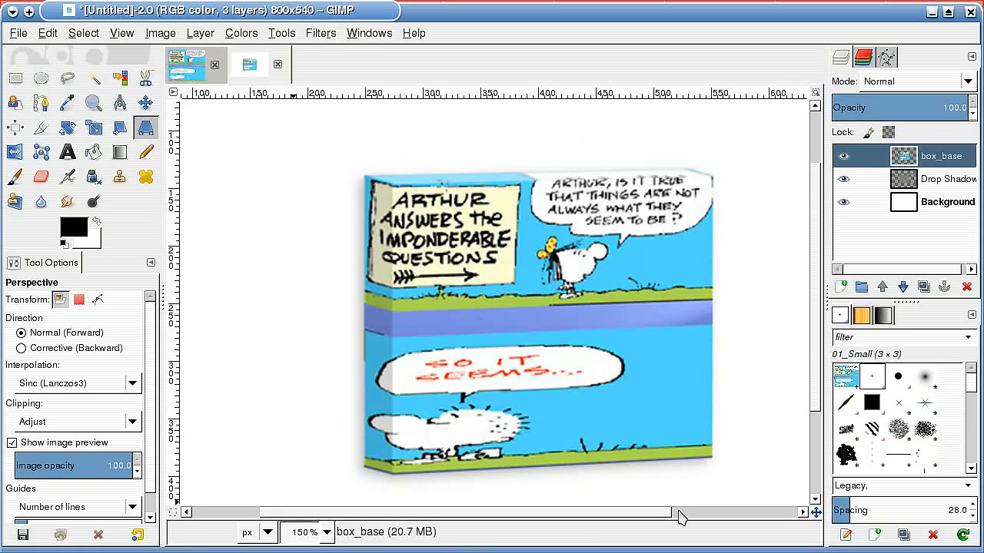
Toggle the Drop Shadow layer's visibility off and on to compare the box with and without its shadow
{"action": "left_click", "coordinate": [847, 181]}
{"action": "left_click", "coordinate": [848, 181]}
{"action": "left_click", "coordinate": [848, 180]}
{"action": "left_click", "coordinate": [848, 181]}
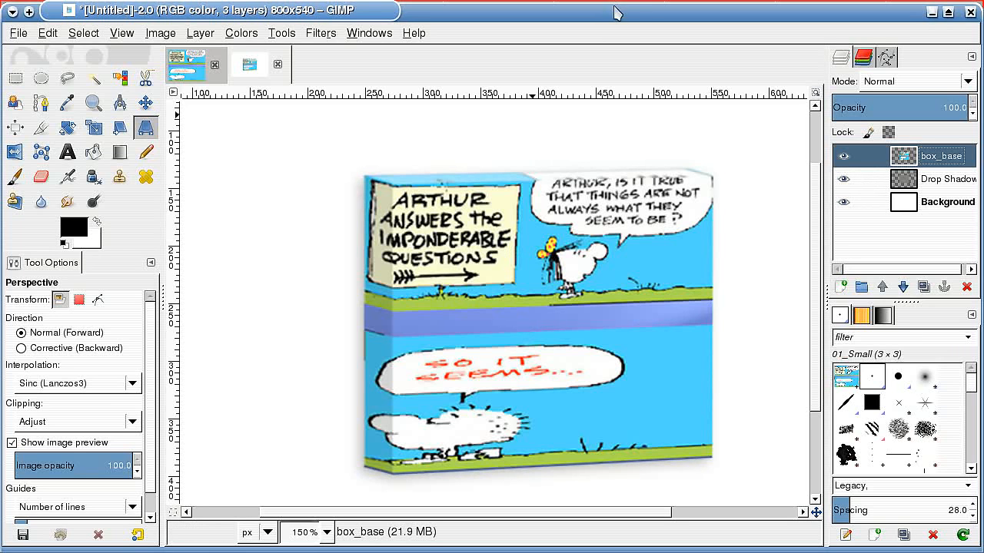
Merge all visible layers into one, with the merged layer expanded as necessary
{"action": "scroll", "coordinate": [817, 281], "scroll_direction": "down", "scroll_amount": 1}
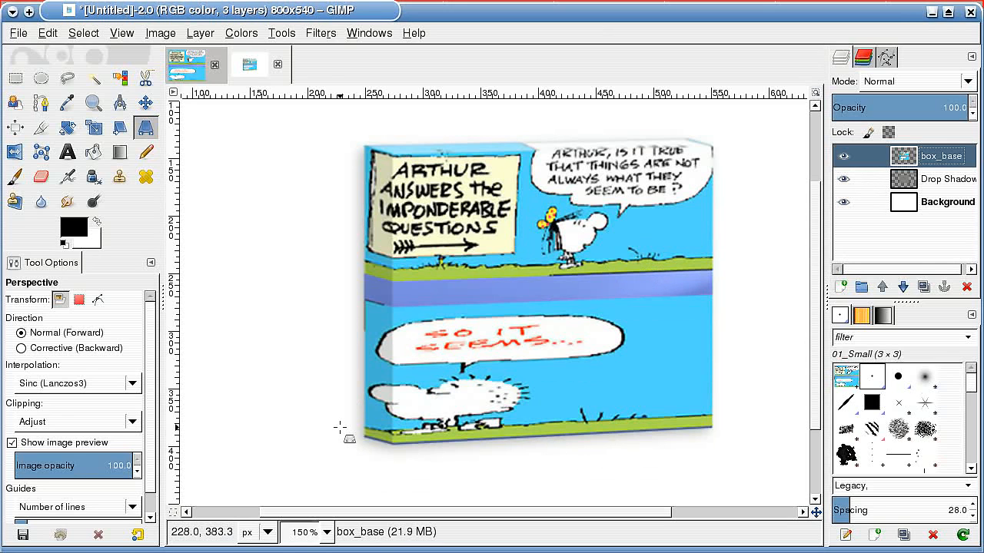
{"action": "right_click", "coordinate": [928, 163]}
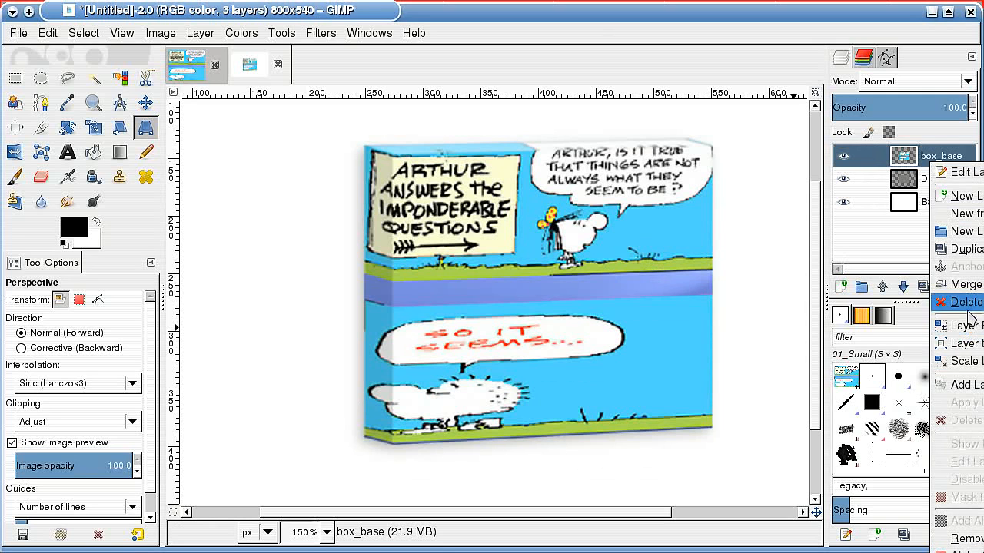
{"action": "left_click", "coordinate": [957, 552]}
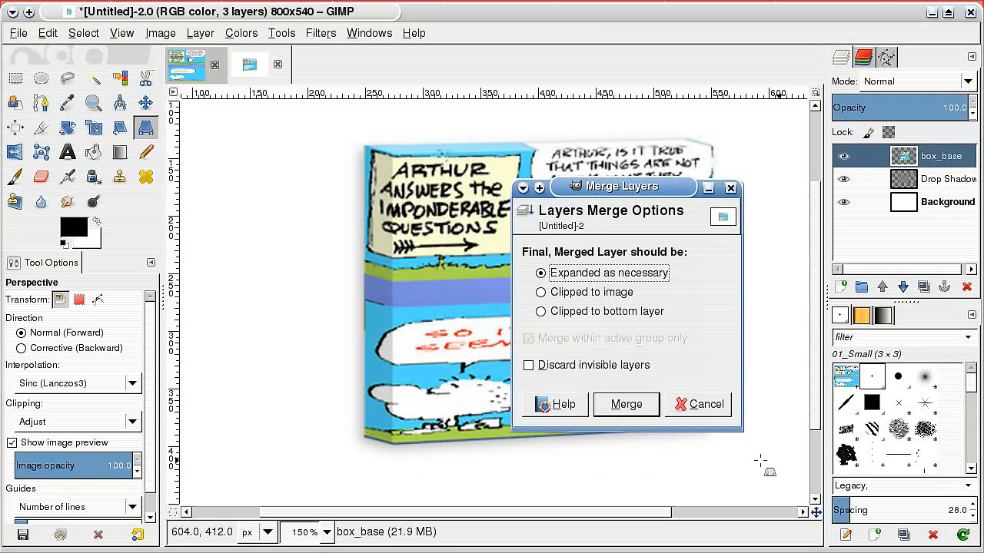
{"action": "left_click", "coordinate": [630, 410]}
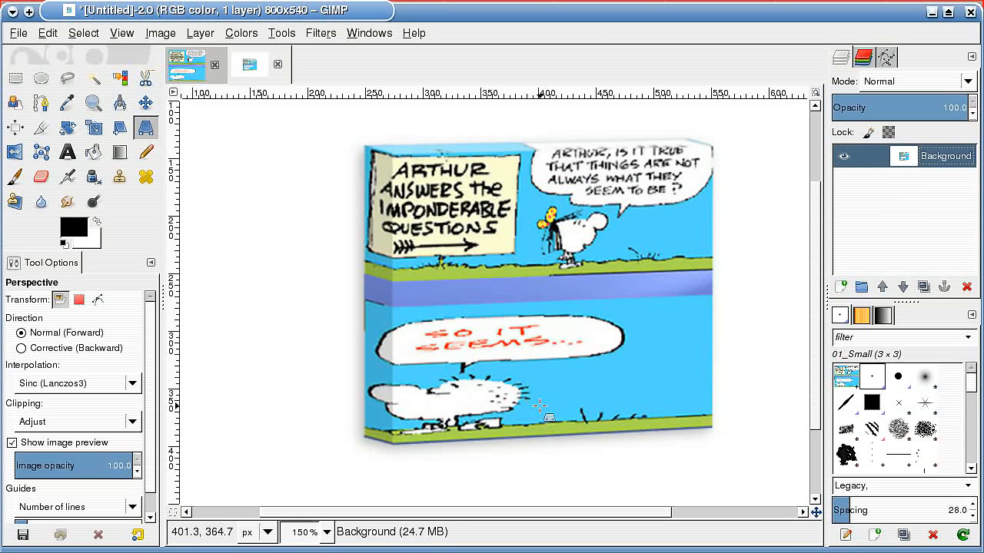